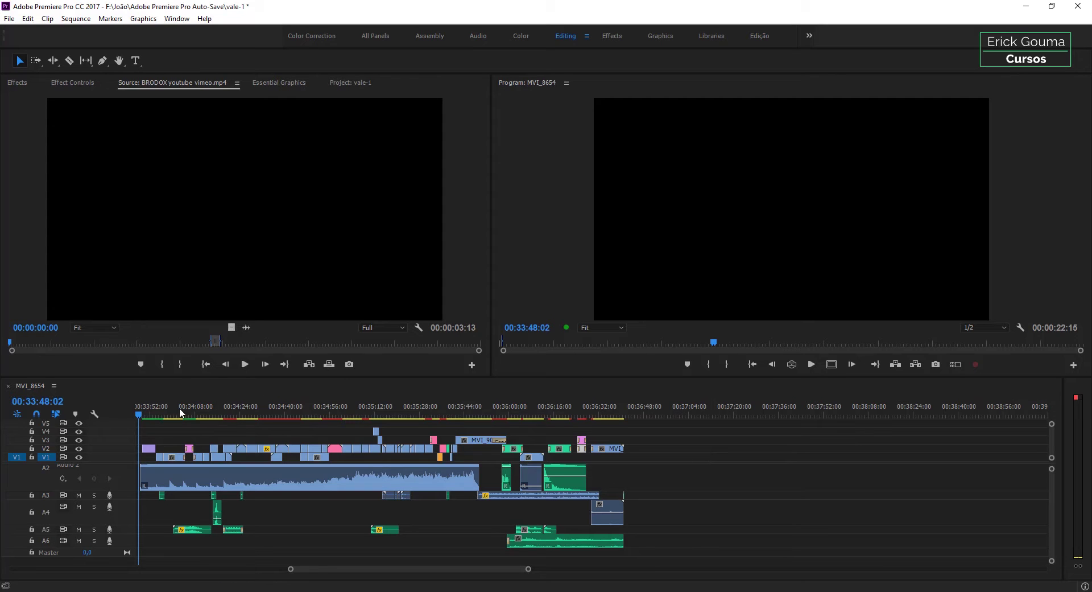
# Scrub forward through the opening shots: horse, cloaked rider, BRODOX title, weaving hands, blonde woman.
pyautogui.click(151, 407)
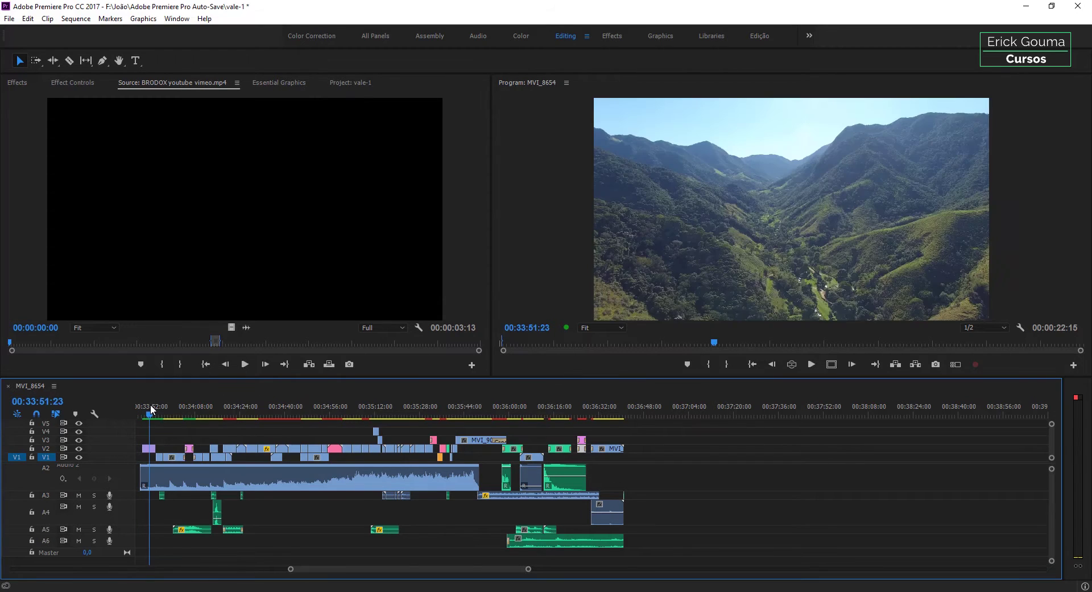
pyautogui.click(159, 408)
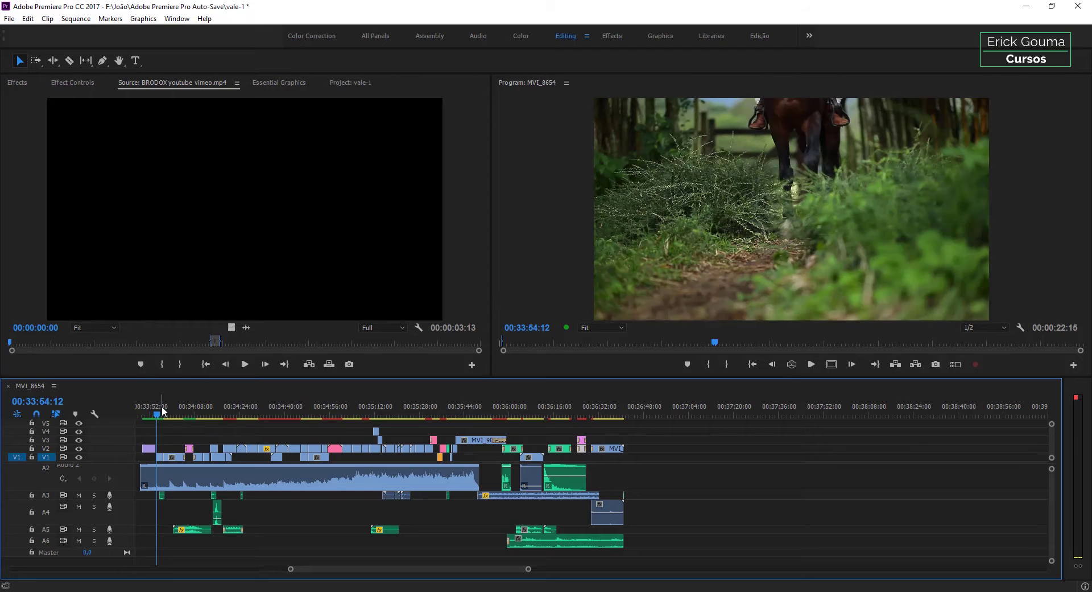
pyautogui.click(167, 408)
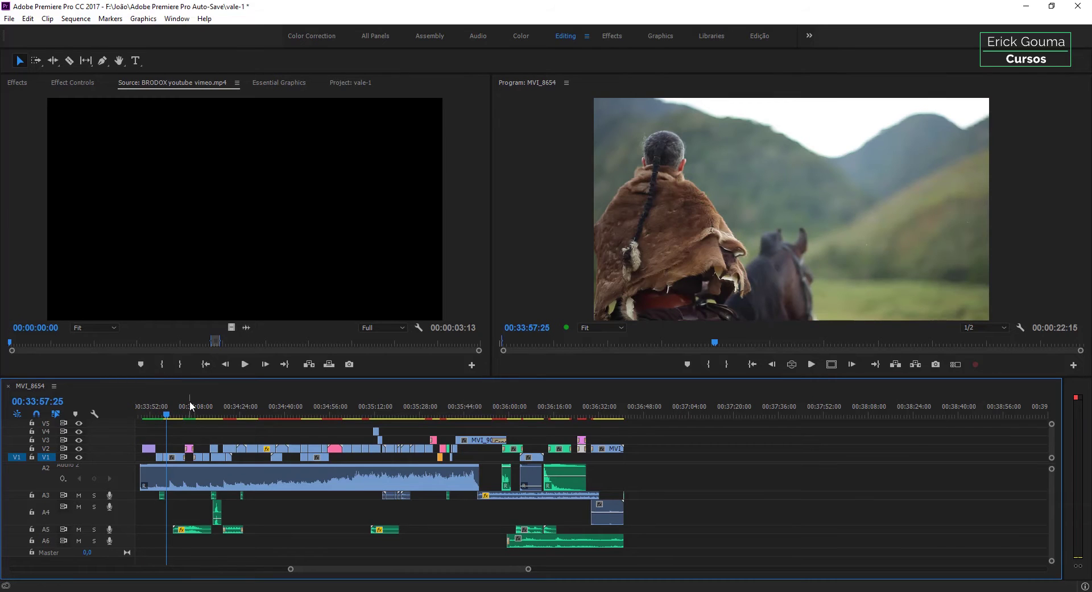
pyautogui.click(188, 404)
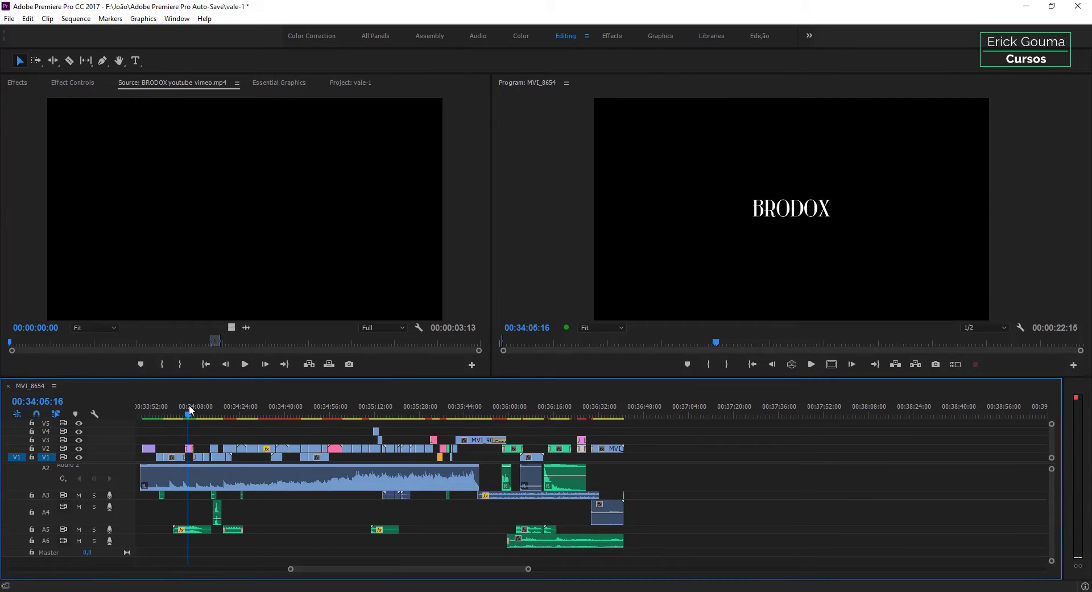
pyautogui.click(202, 408)
pyautogui.click(205, 407)
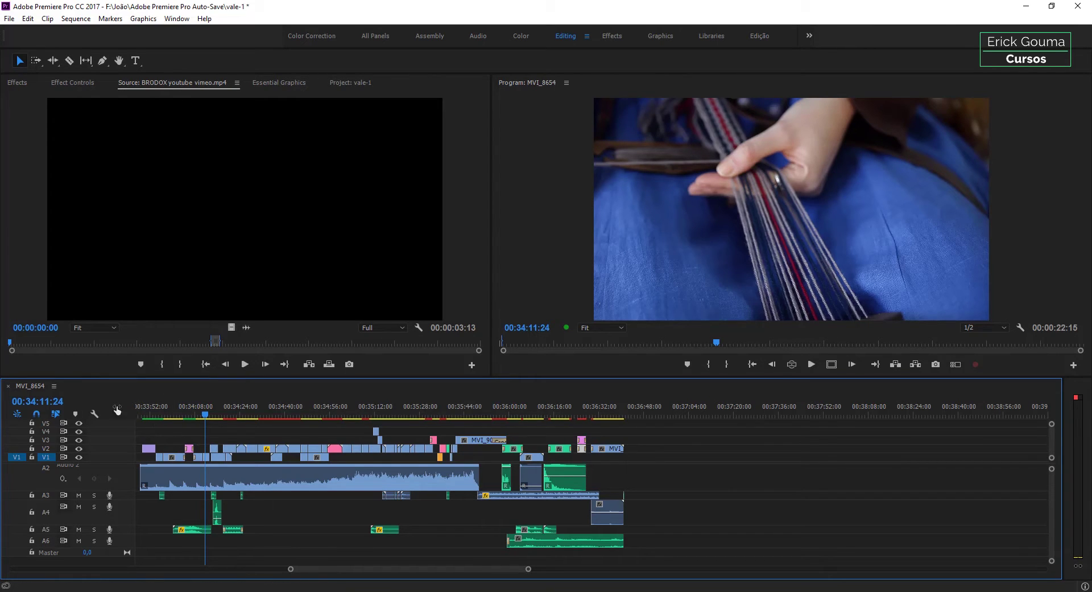
pyautogui.click(231, 407)
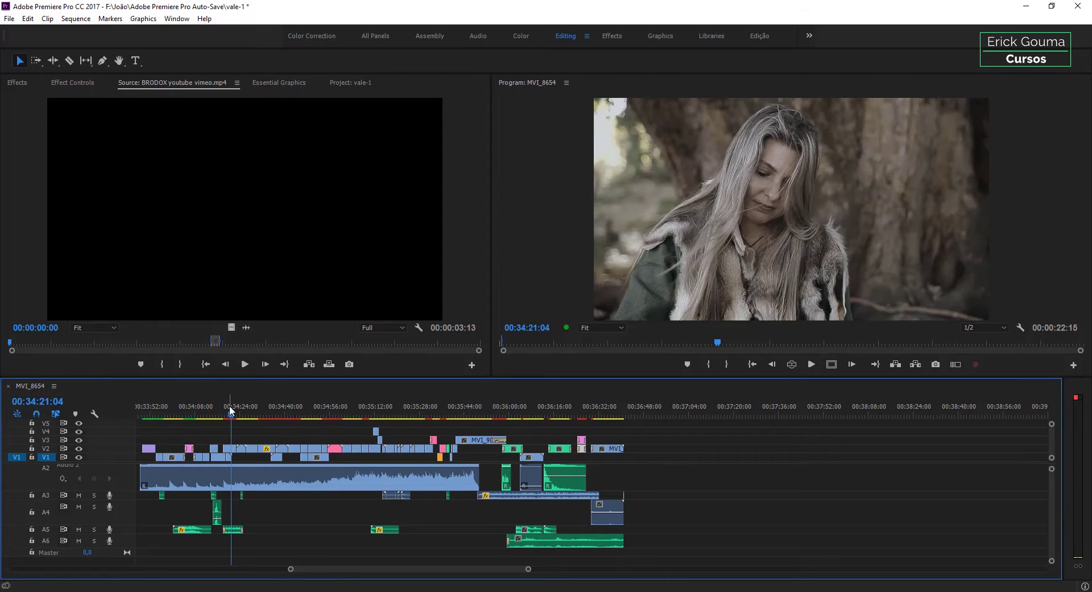
pyautogui.click(231, 447)
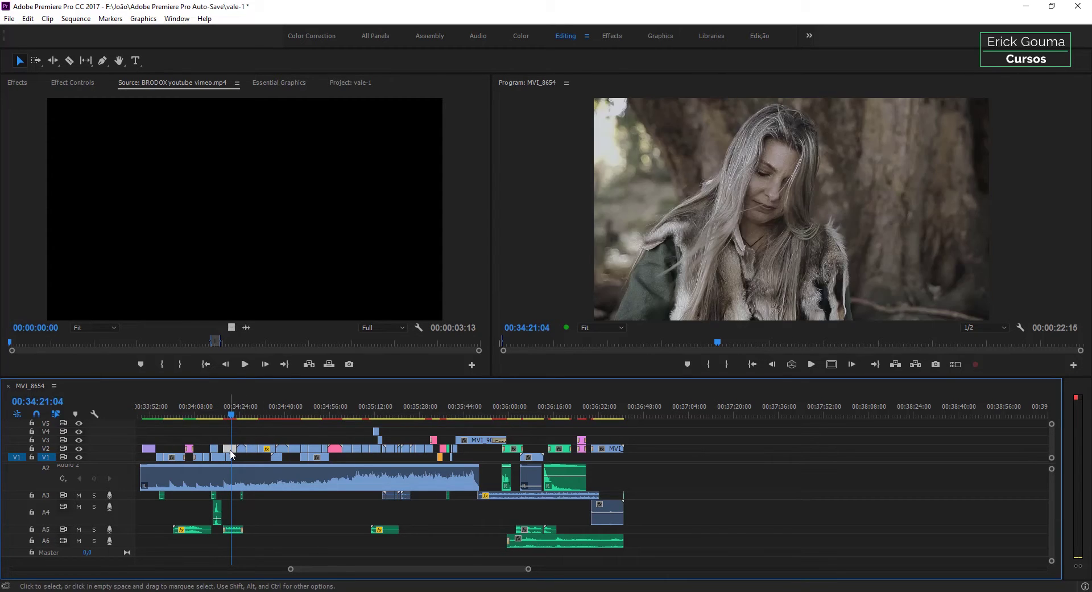
# Step back through the earlier shots and park the playhead on the rider raising his sword.
pyautogui.click(221, 405)
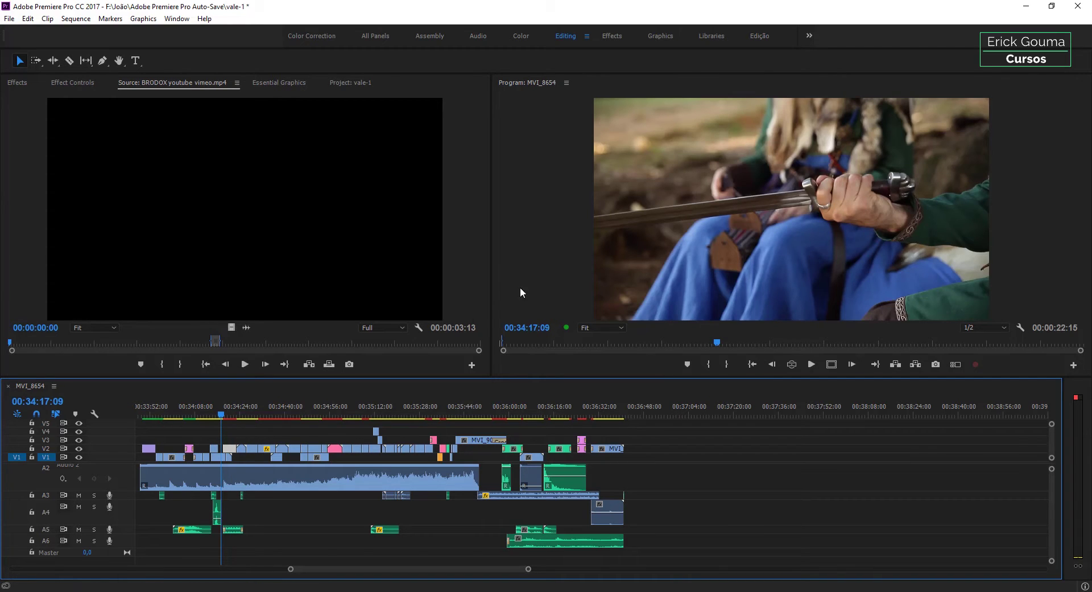
pyautogui.click(213, 408)
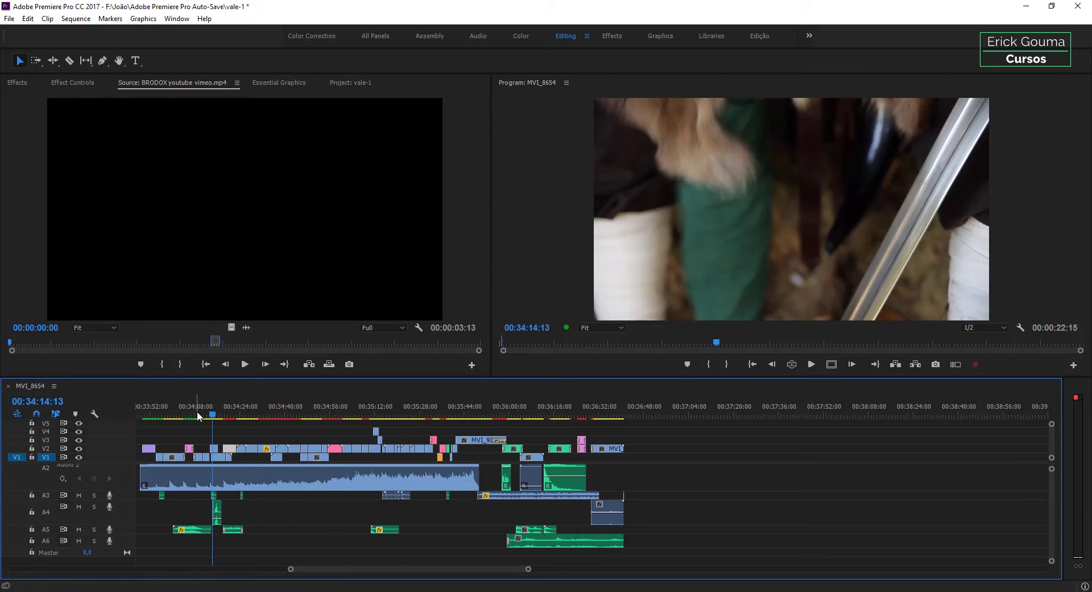
pyautogui.click(204, 414)
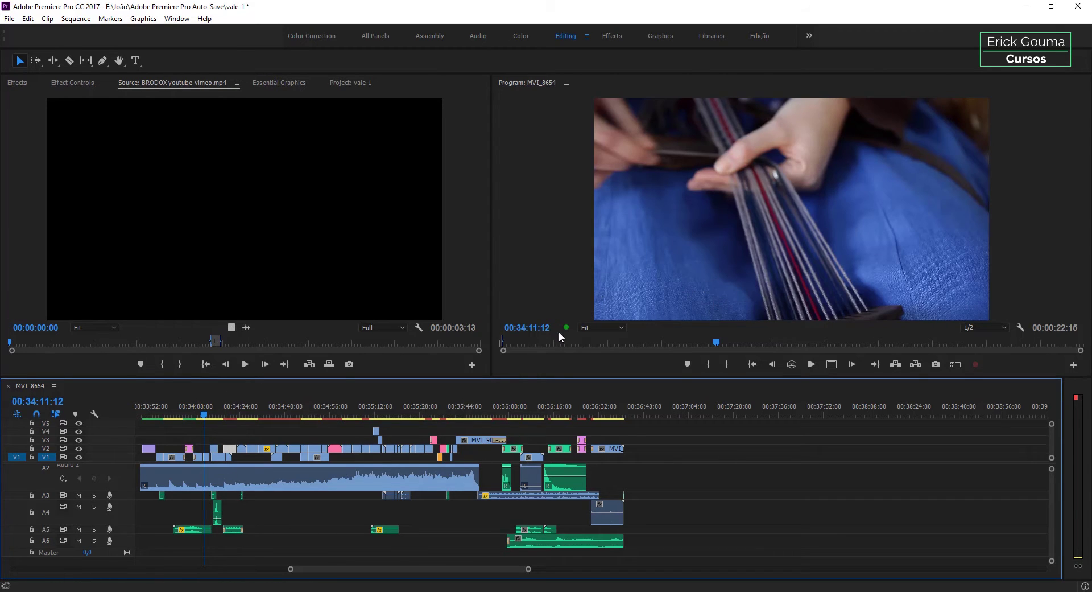
pyautogui.click(199, 412)
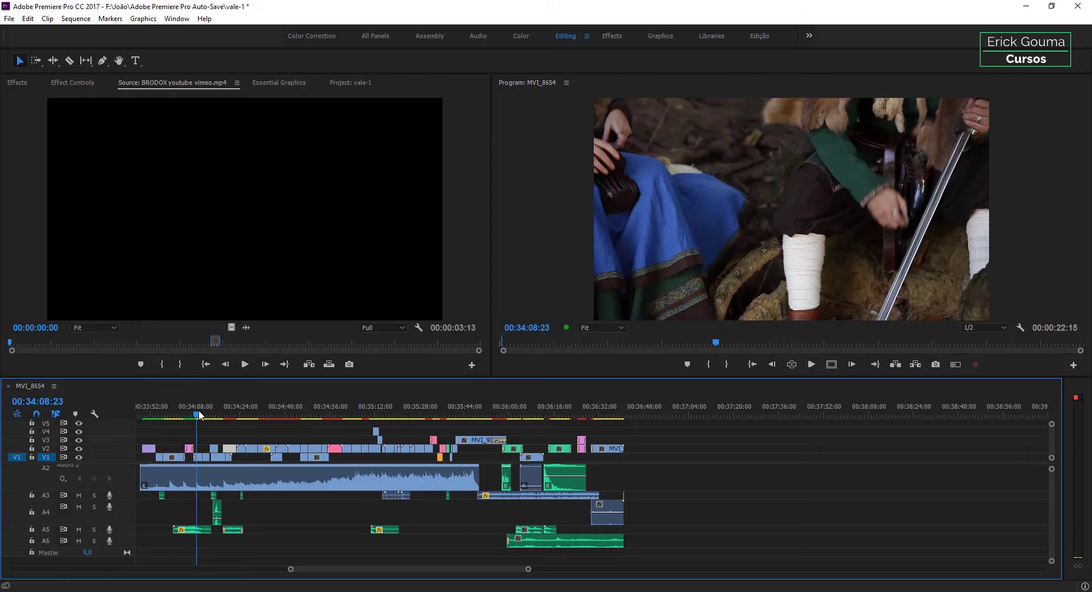
pyautogui.click(160, 405)
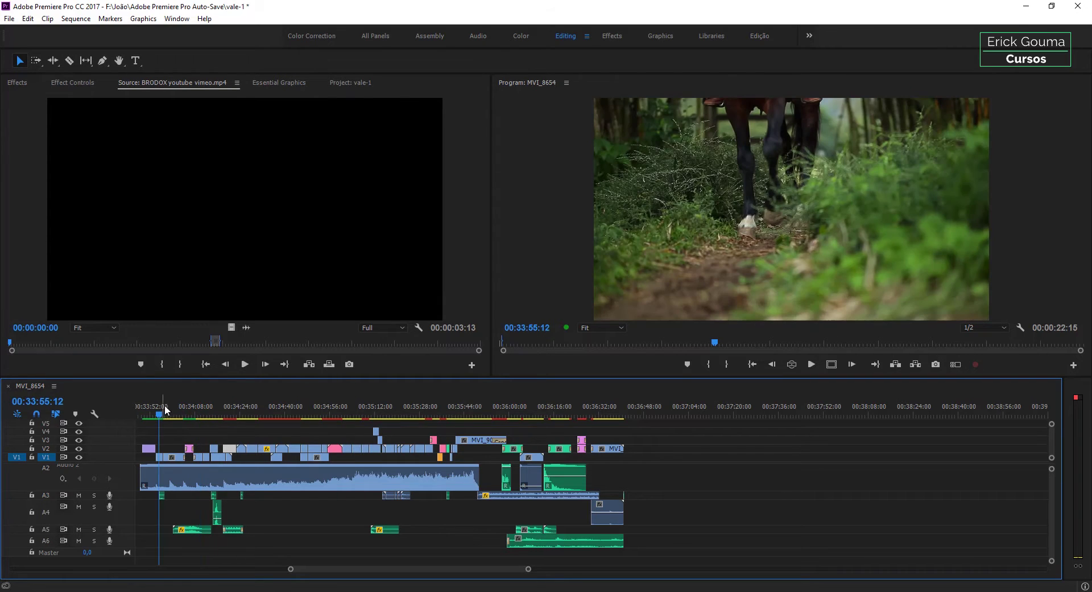
pyautogui.click(176, 404)
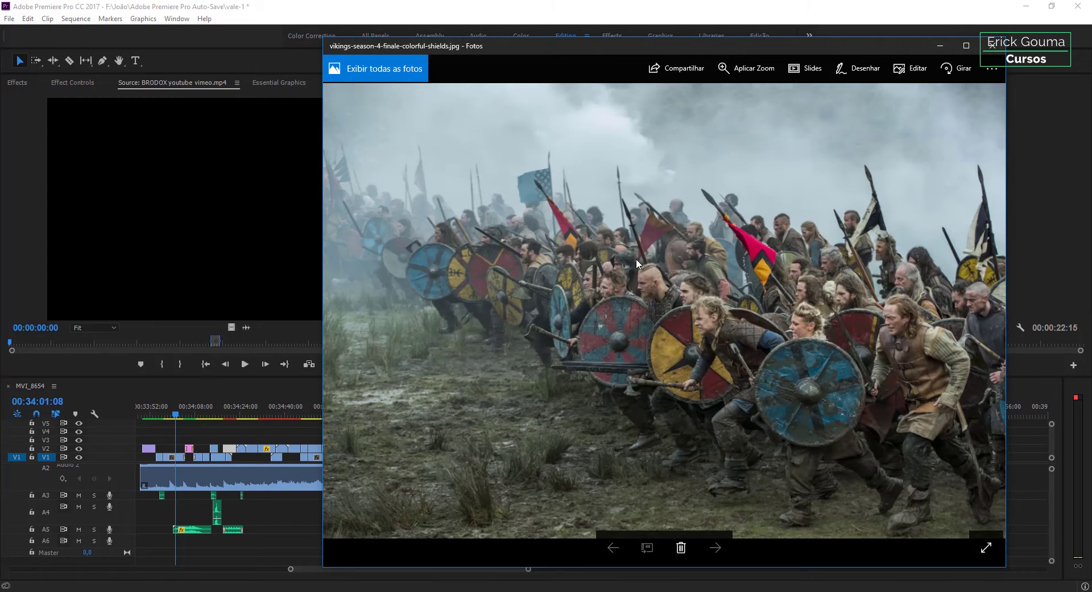
pyautogui.moveTo(738, 46); pyautogui.dragTo(355, 41)
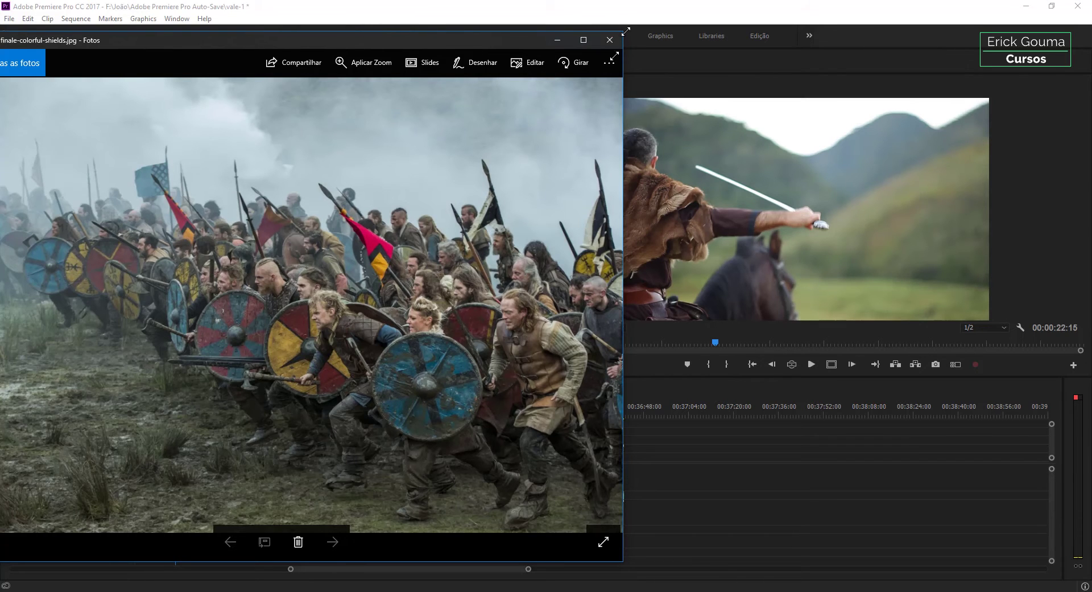
pyautogui.moveTo(627, 34); pyautogui.dragTo(422, 265)
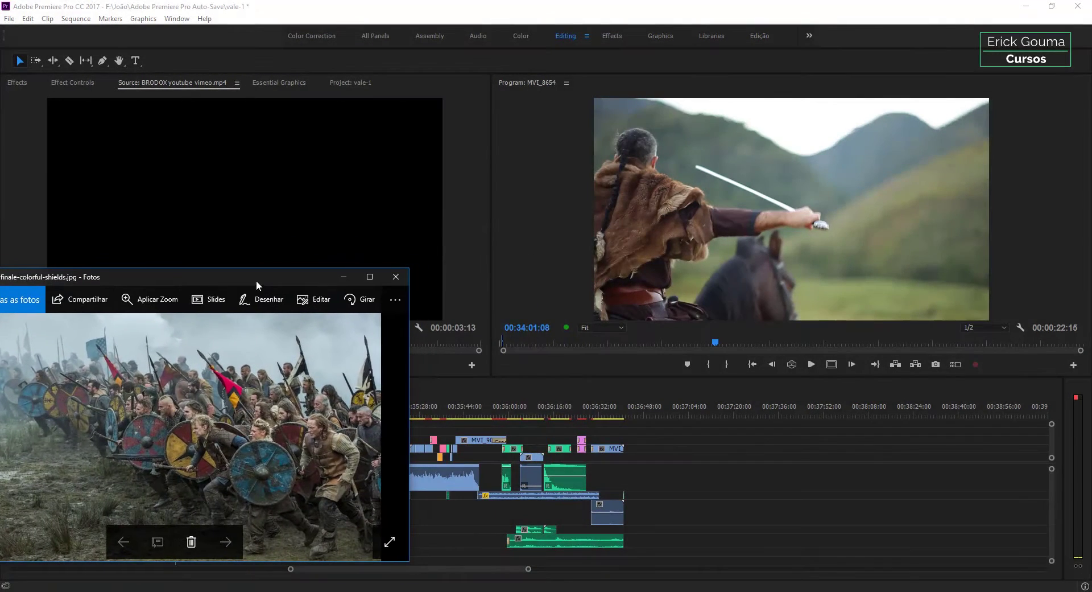
pyautogui.moveTo(256, 276); pyautogui.dragTo(370, 129)
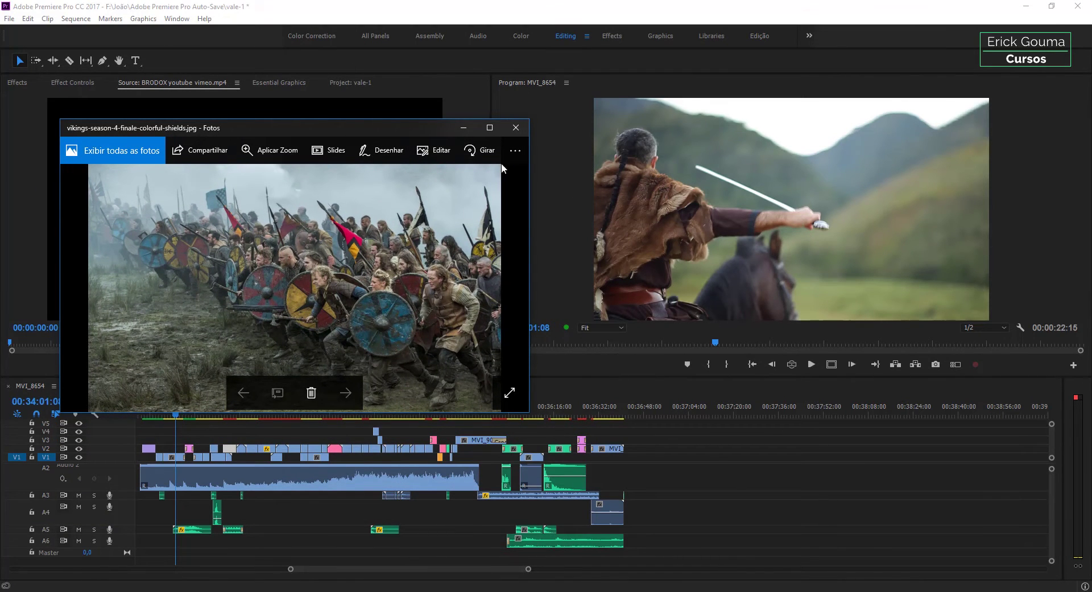
pyautogui.click(526, 130)
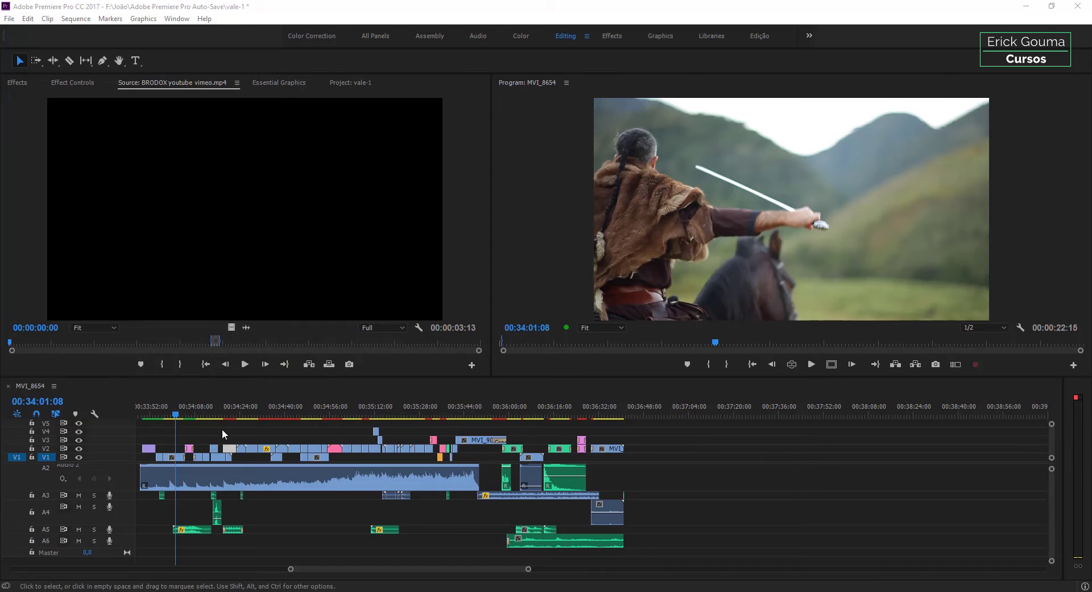
# Create a new 1920×1080 adjustment layer from the Project panel's New Item menu.
pyautogui.click(166, 413)
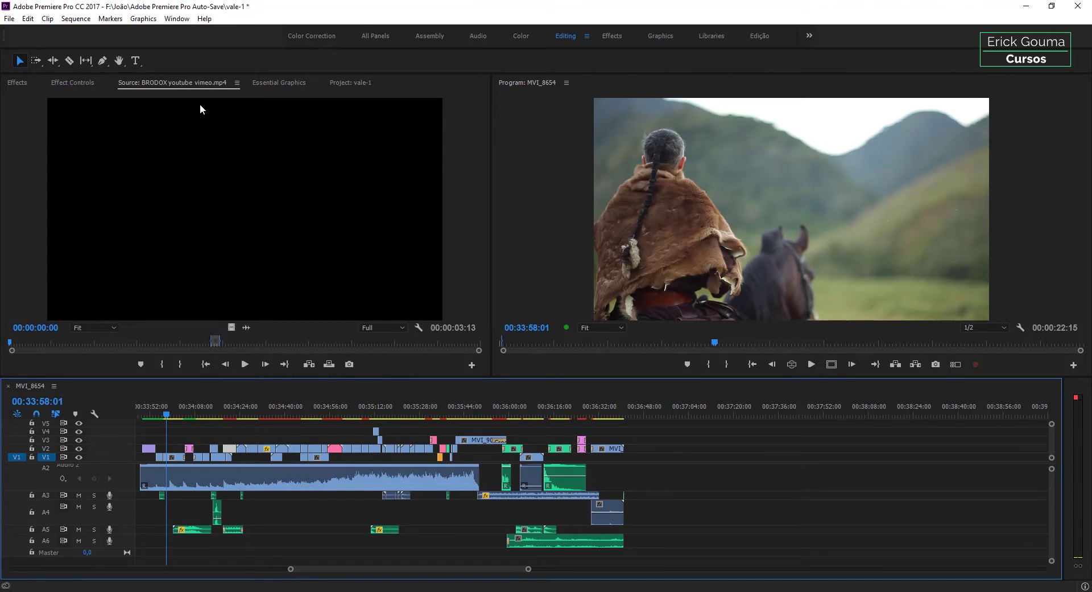
pyautogui.click(353, 85)
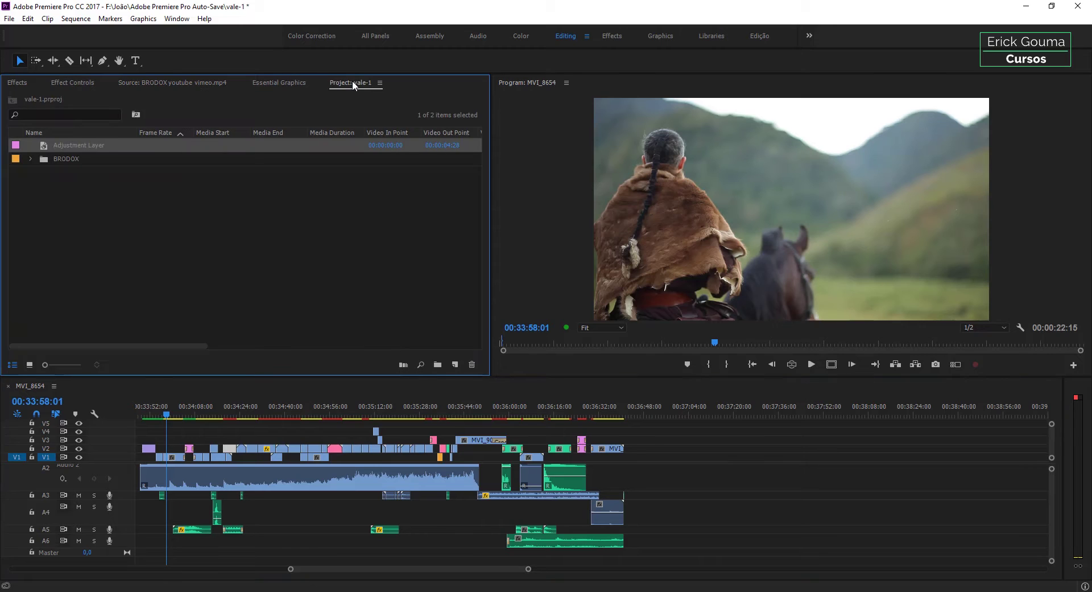
pyautogui.click(458, 364)
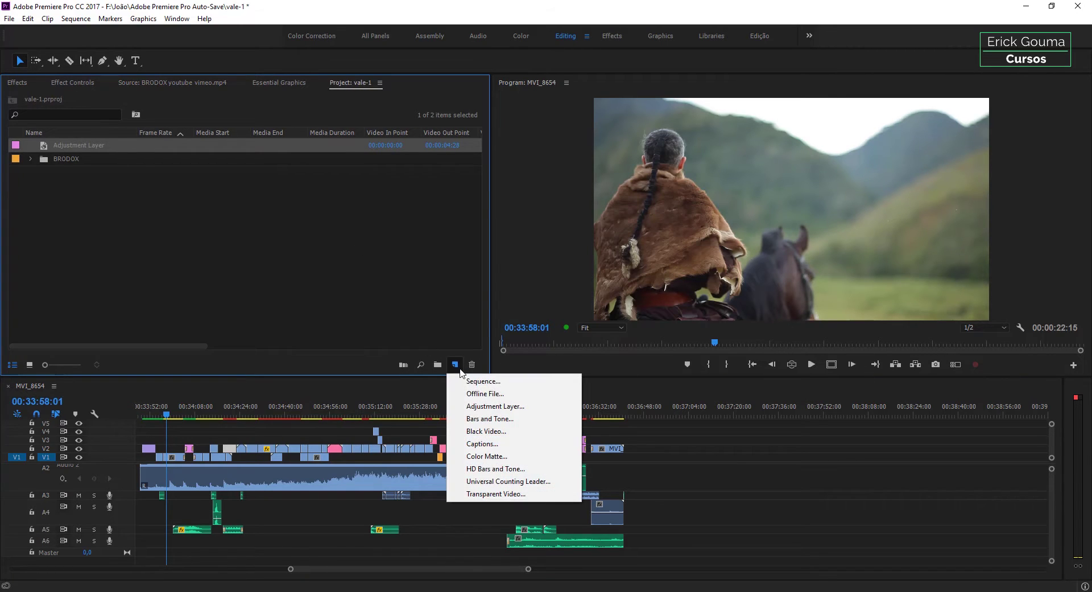
pyautogui.click(477, 406)
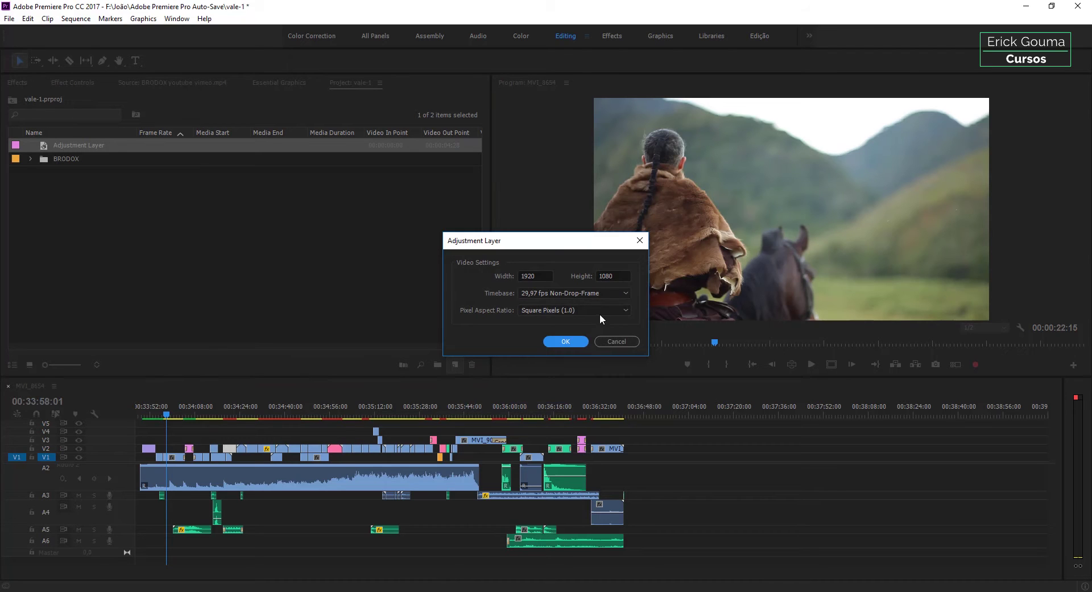
pyautogui.click(579, 341)
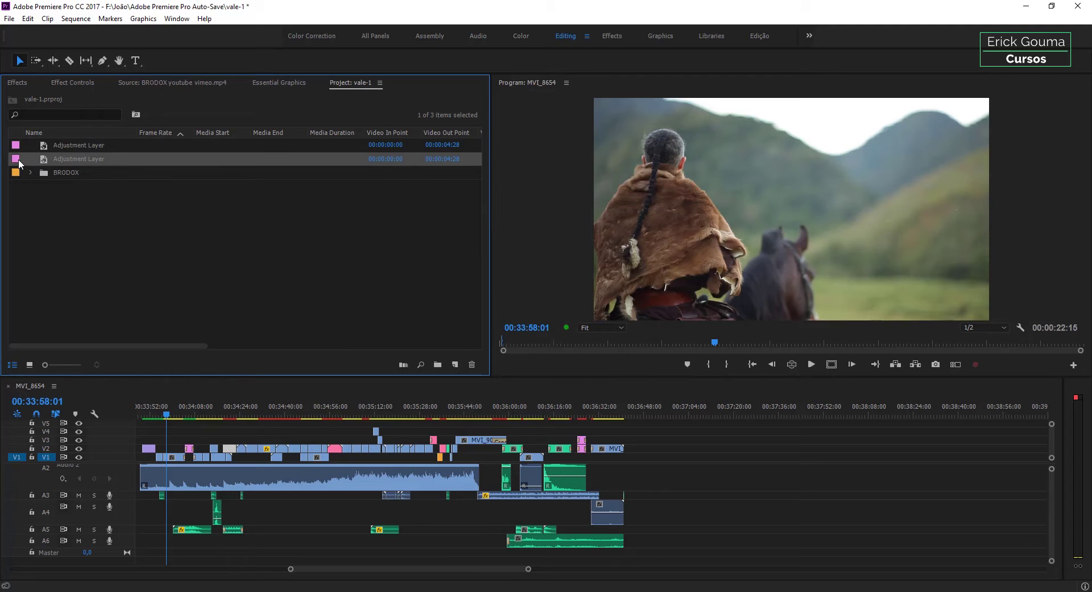
# Place the adjustment layer on track V5 at the sequence start and select it.
pyautogui.moveTo(19, 163); pyautogui.dragTo(145, 434)
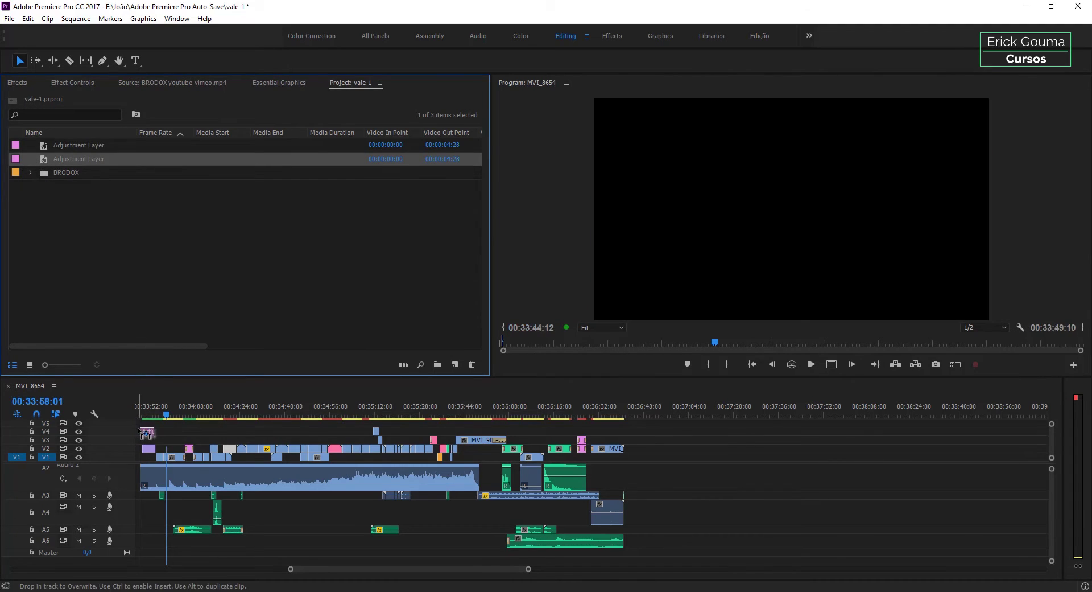
pyautogui.moveTo(145, 434)
pyautogui.mouseDown()
pyautogui.moveTo(322, 423)
pyautogui.moveTo(624, 429)
pyautogui.mouseUp()
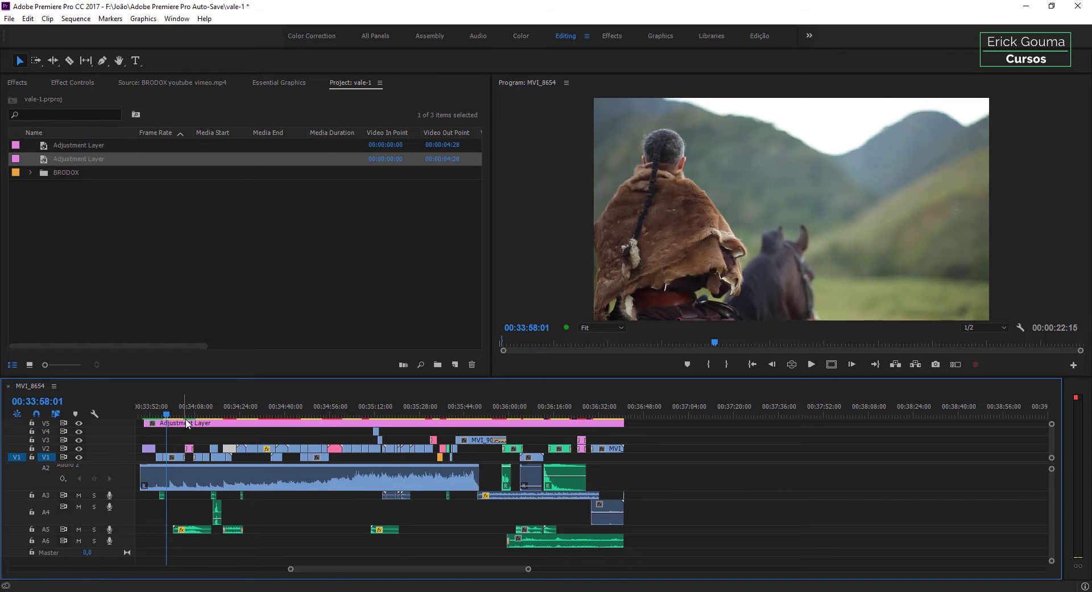
pyautogui.click(188, 424)
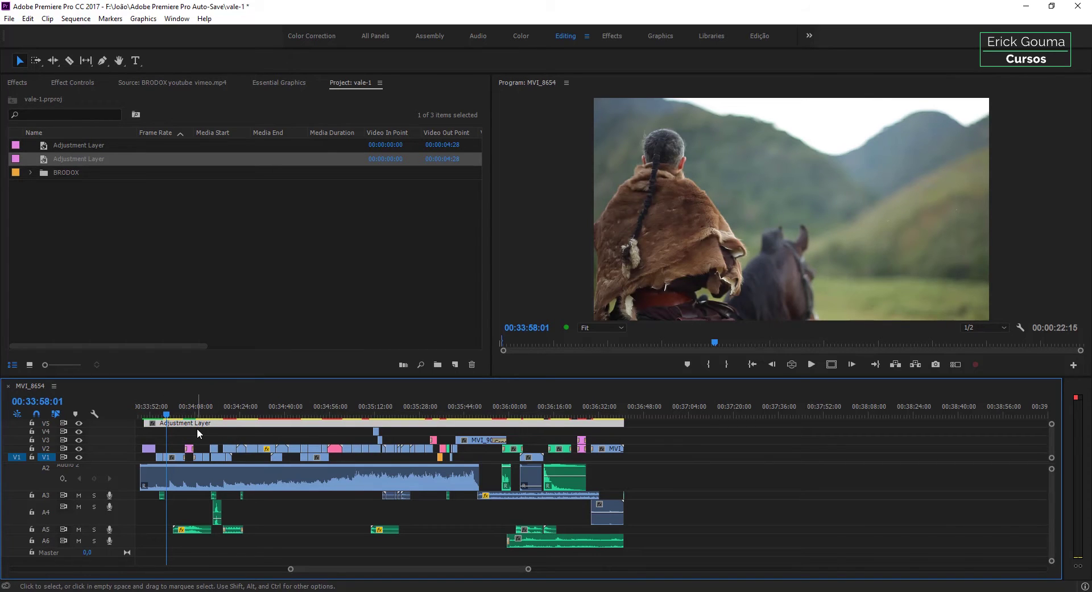
# Browse the Effects panel to Predefinições de Lumetri > Cinemático.
pyautogui.click(24, 86)
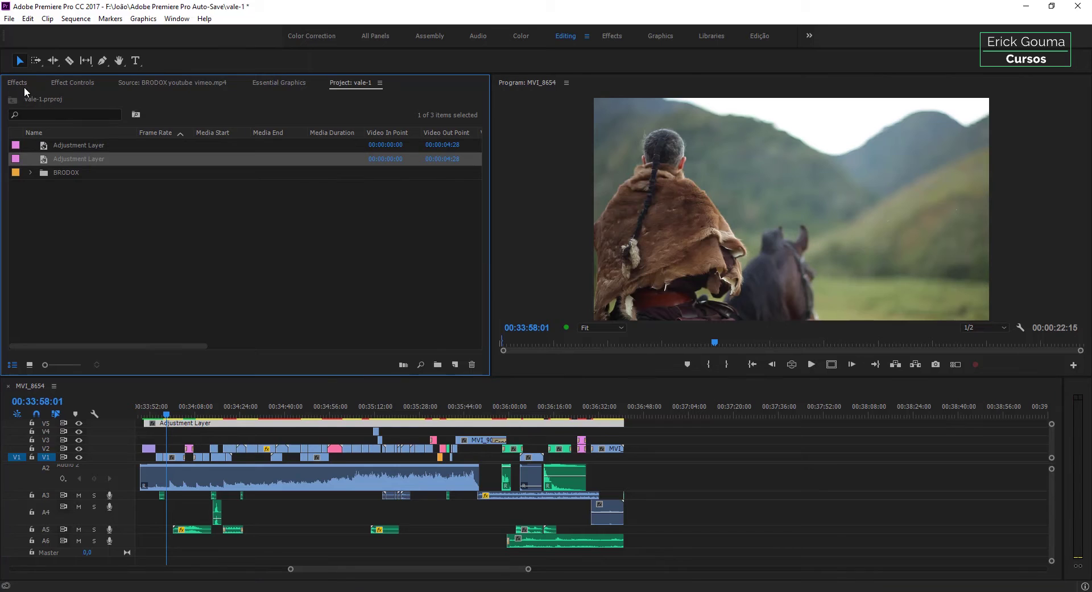
pyautogui.click(24, 87)
pyautogui.click(9, 113)
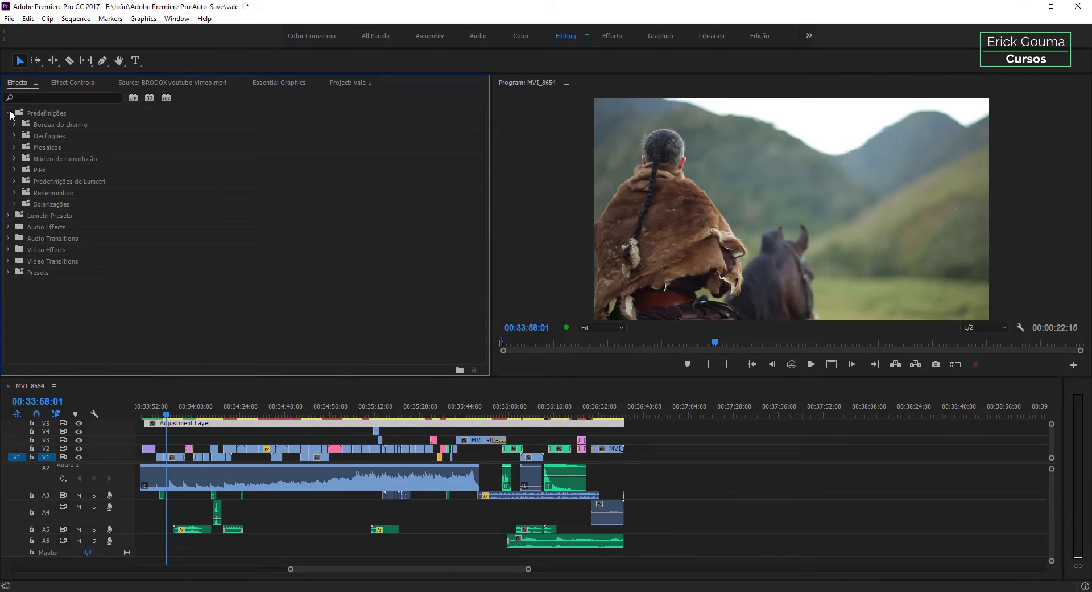
pyautogui.click(15, 181)
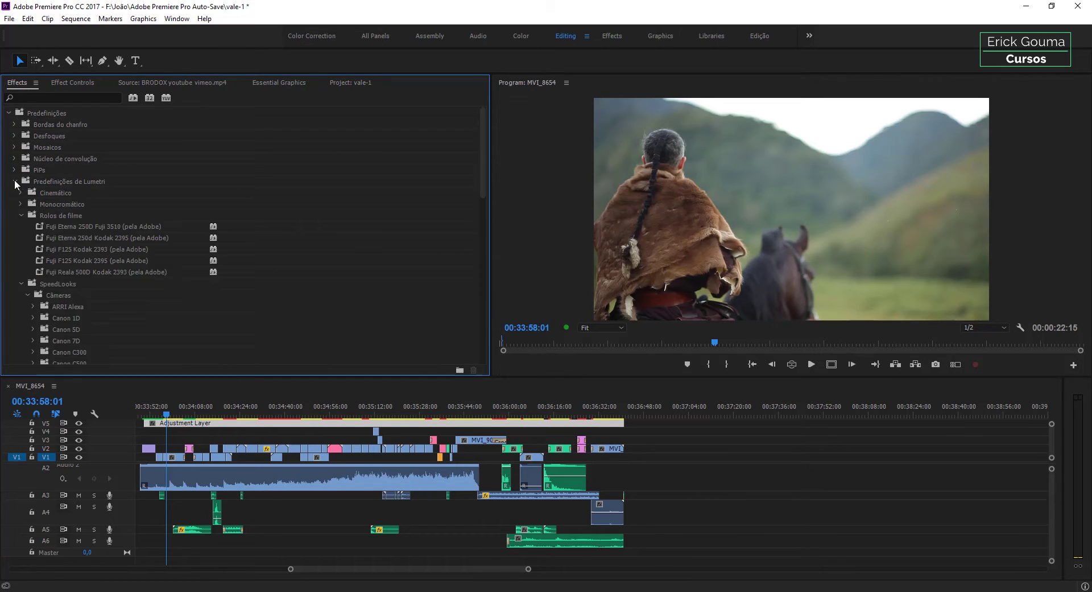
pyautogui.click(25, 214)
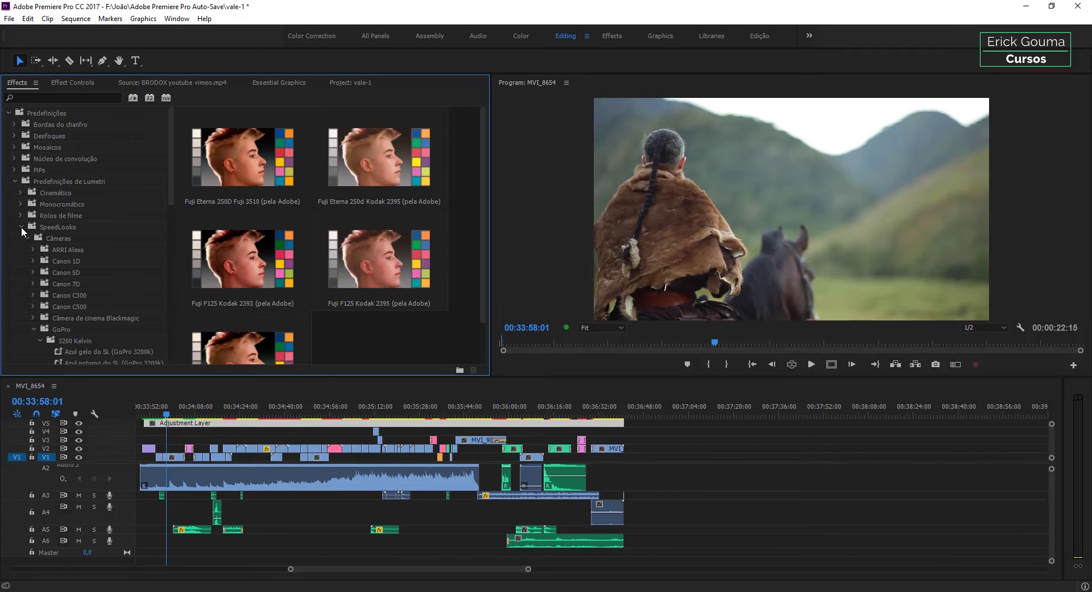
pyautogui.click(21, 227)
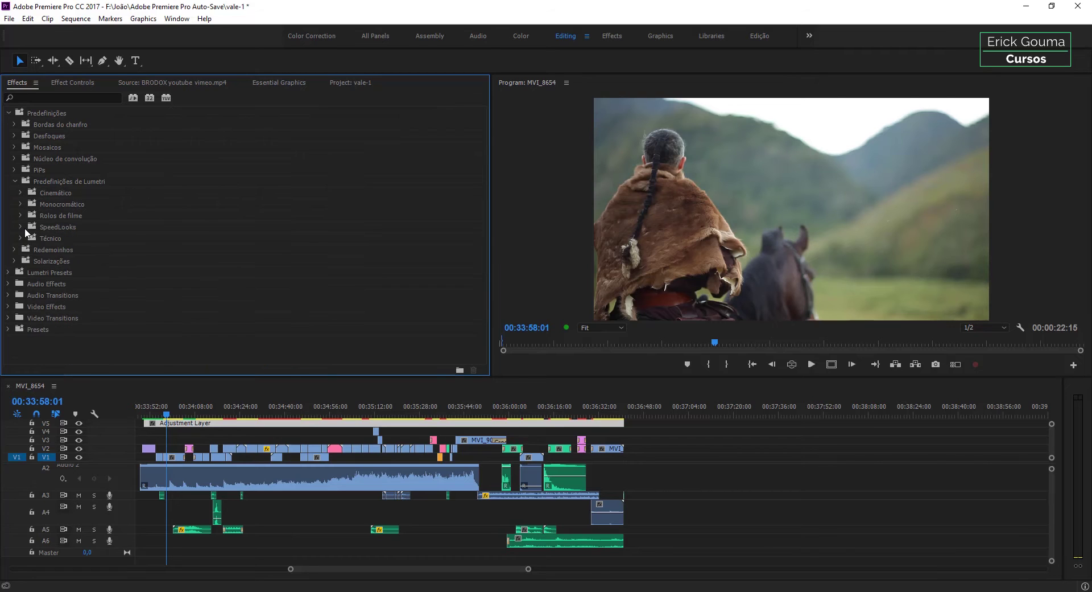
pyautogui.click(22, 192)
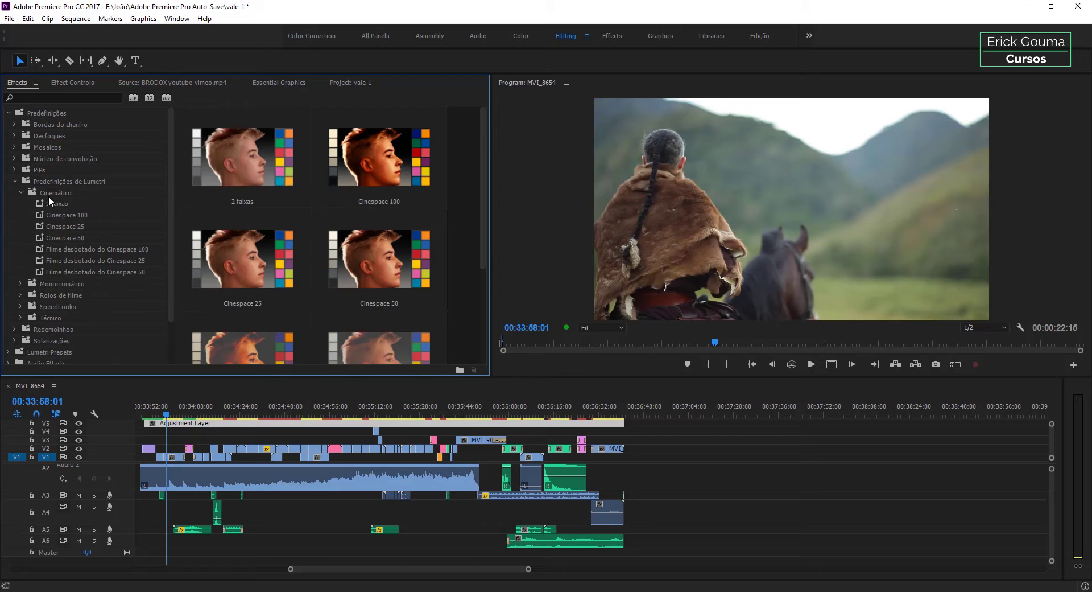
# Apply the '2 faixas' preset to the Adjustment Layer and view its Effect Controls.
pyautogui.click(248, 163)
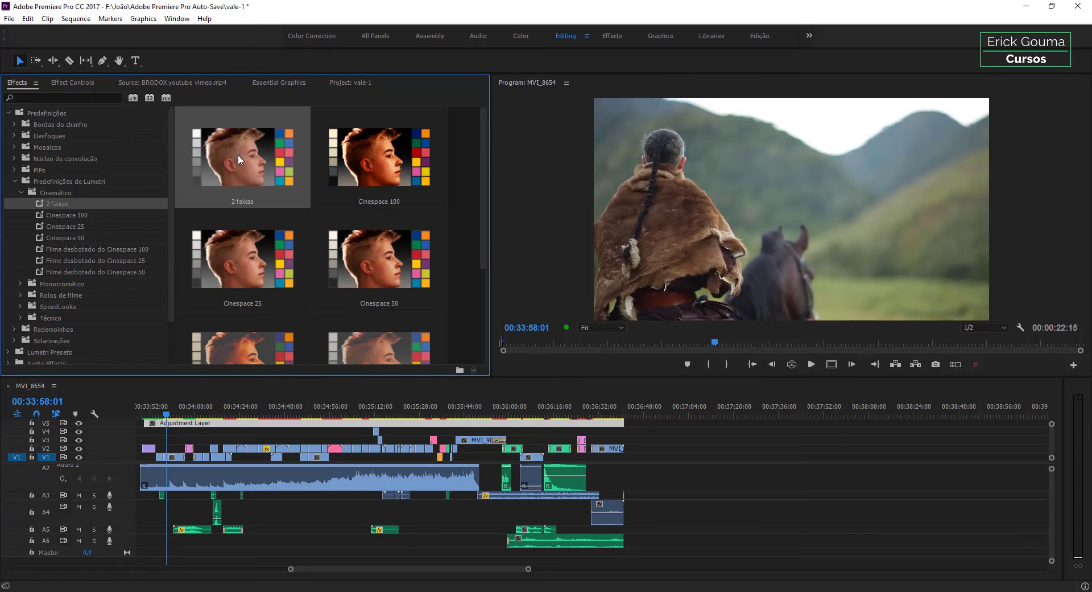
pyautogui.moveTo(260, 424); pyautogui.dragTo(231, 425)
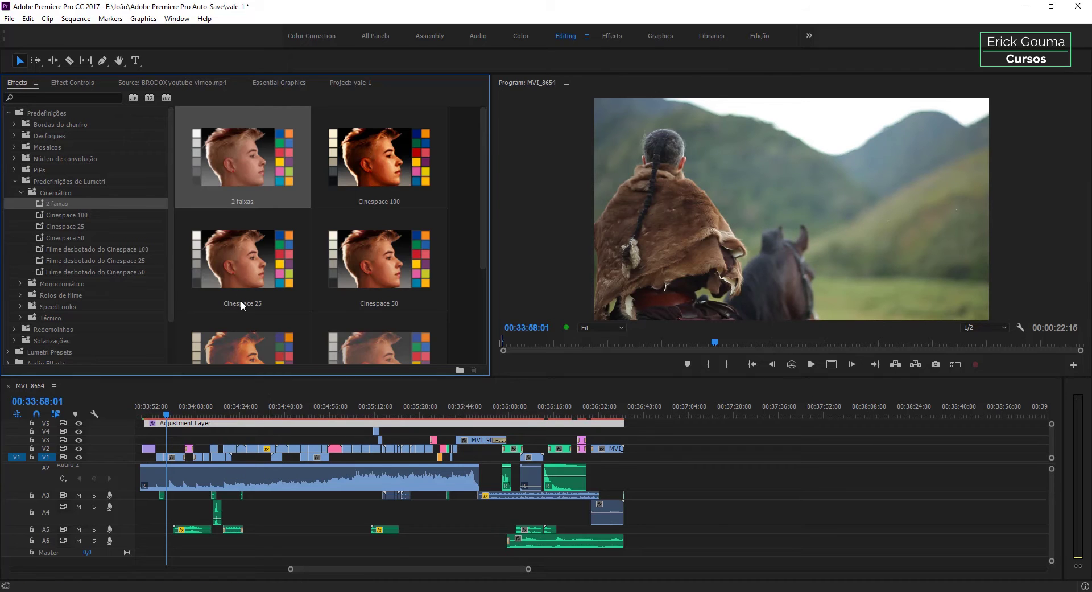
pyautogui.click(82, 83)
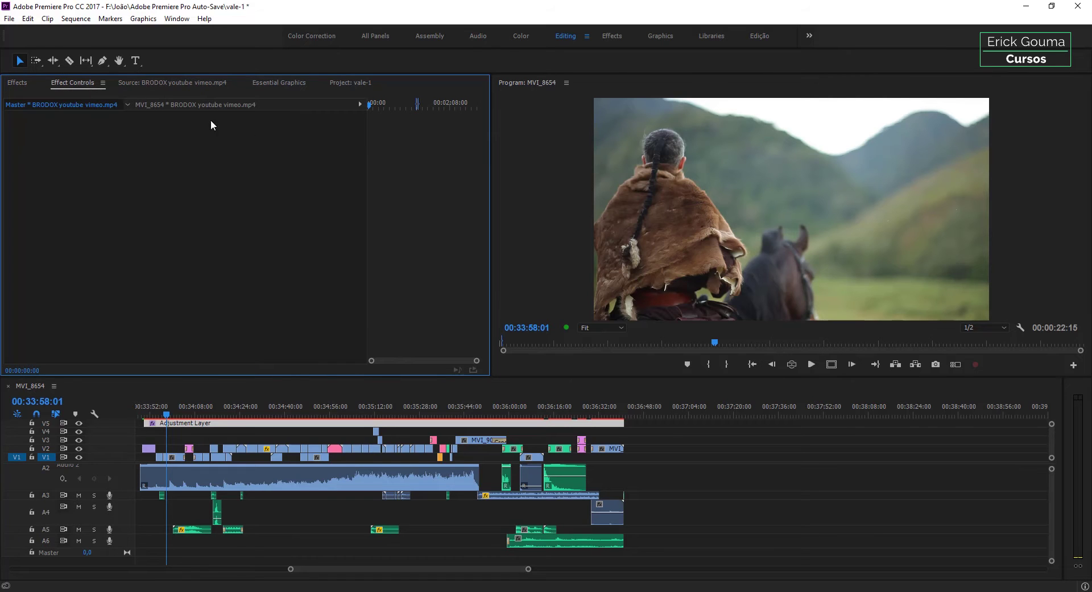
# Lower the Adjustment Layer's Lumetri Basic Correction Saturation to 24.
pyautogui.click(294, 423)
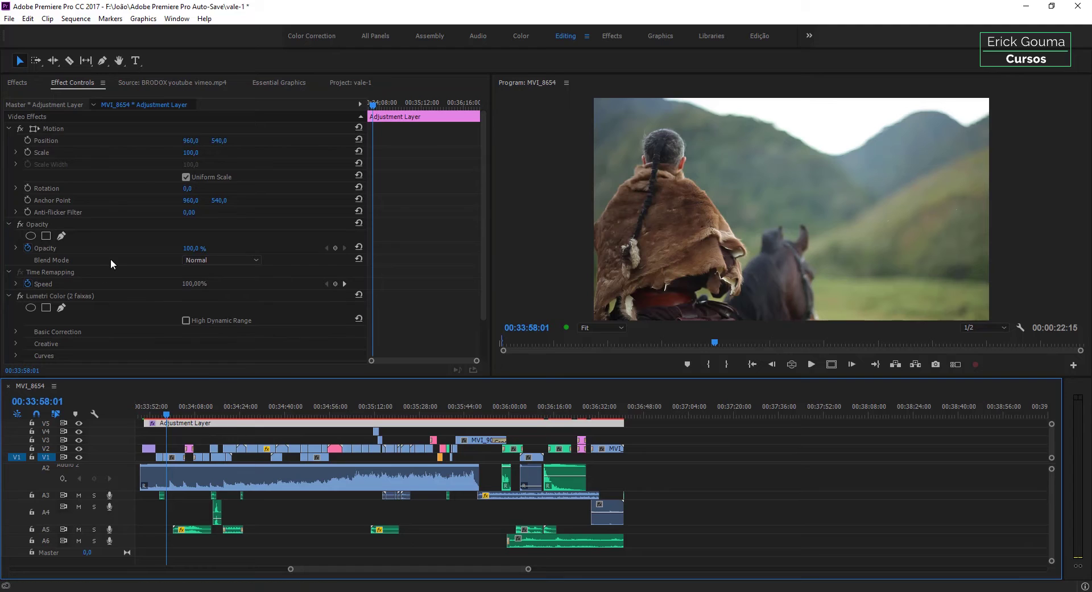
pyautogui.scroll(-3, 114, 259)
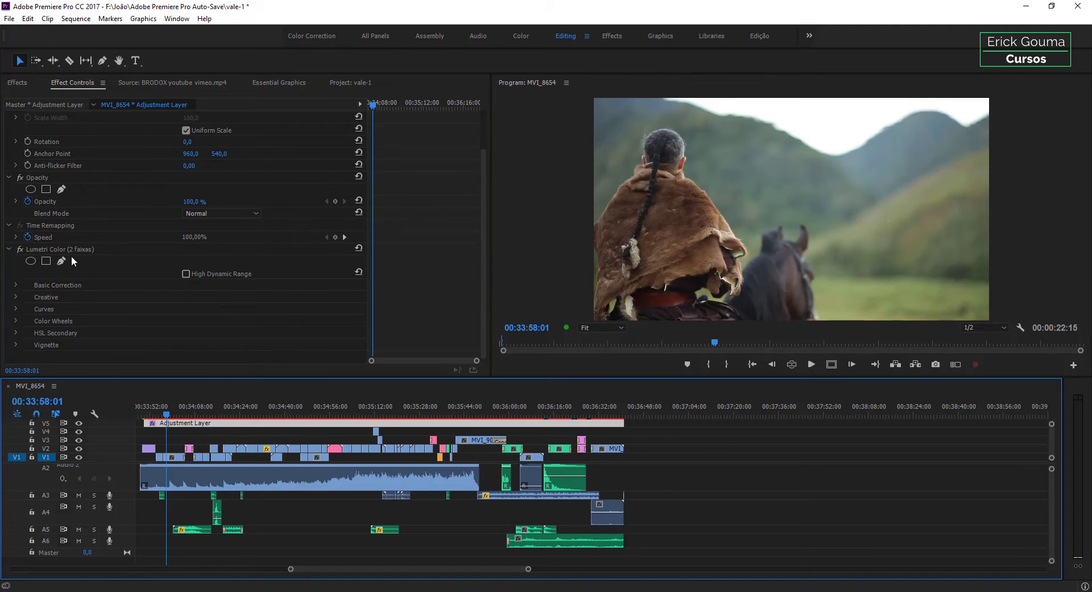
pyautogui.click(15, 285)
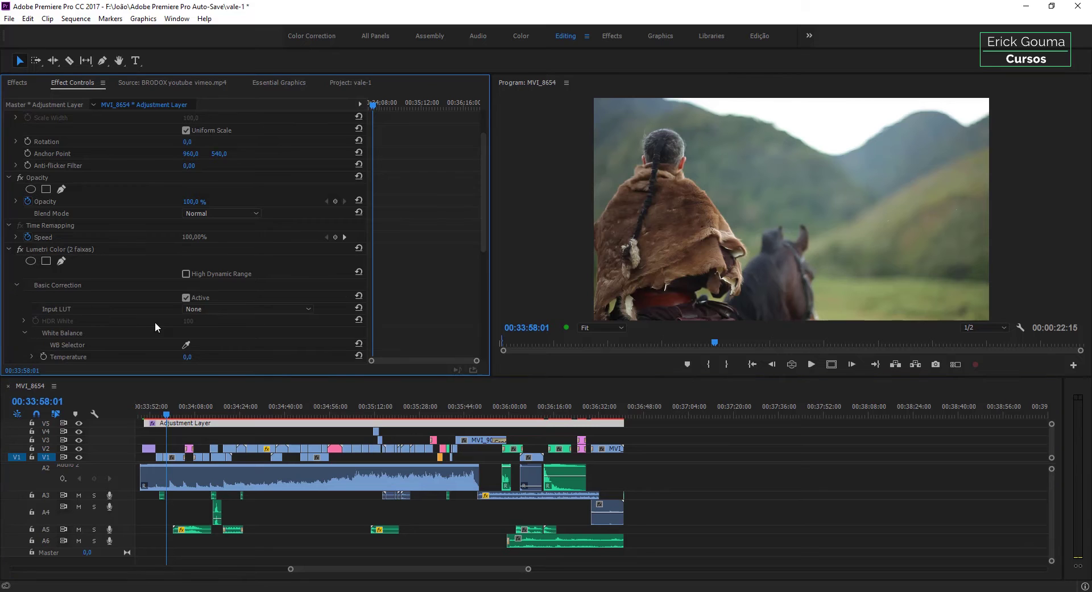
pyautogui.scroll(-3, 148, 321)
pyautogui.scroll(-3, 143, 322)
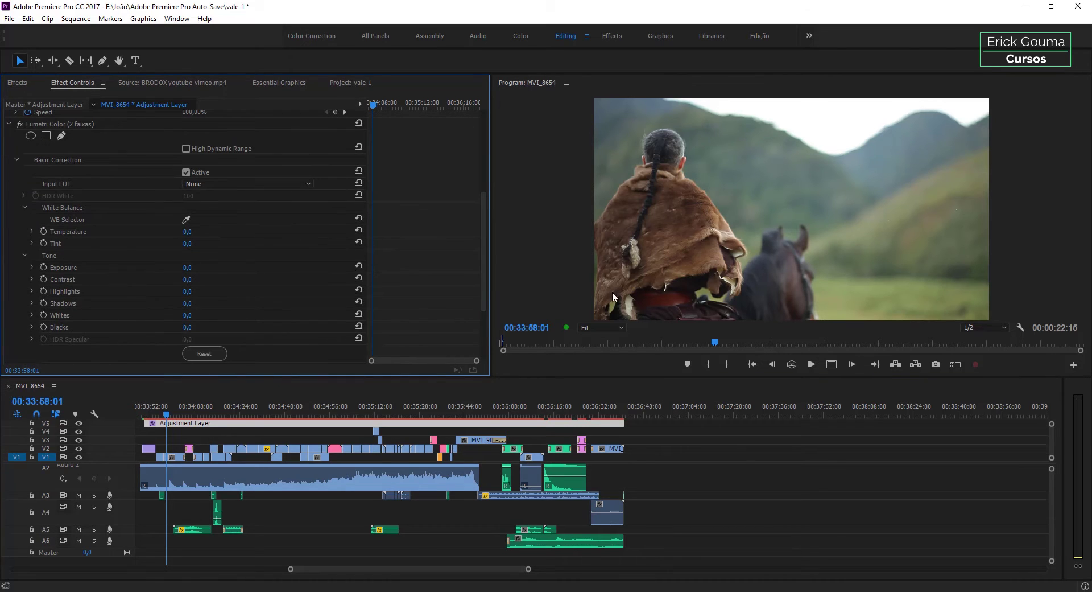
pyautogui.scroll(-2, 249, 281)
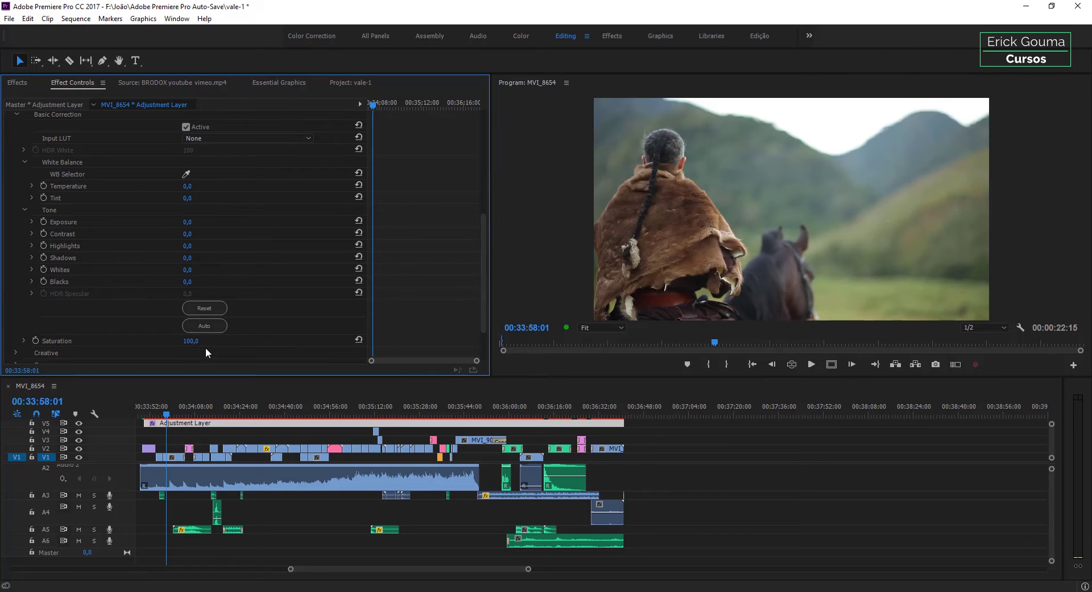
pyautogui.moveTo(191, 341); pyautogui.dragTo(182, 341)
pyautogui.moveTo(189, 341); pyautogui.dragTo(182, 341)
# Set Lumetri Creative Faded Film to 70 for a washed-out look.
pyautogui.scroll(-2, 318, 249)
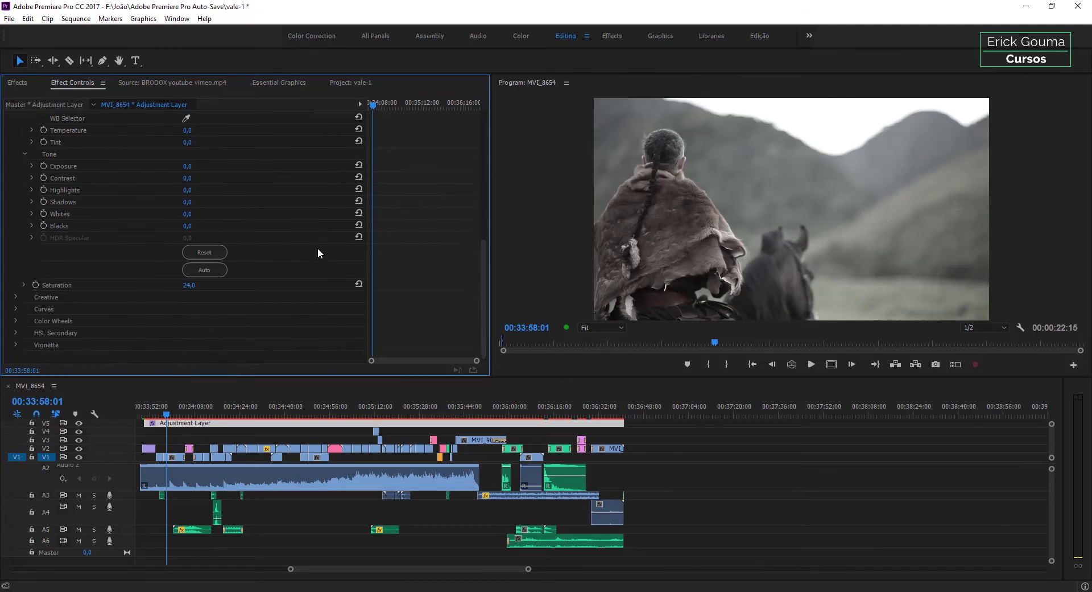
pyautogui.click(19, 295)
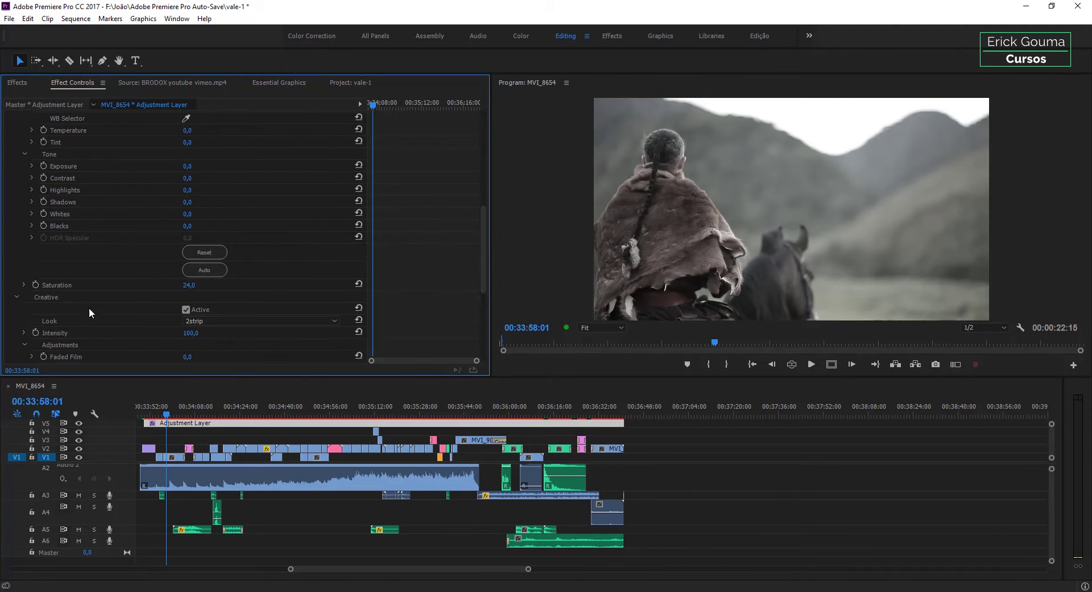
pyautogui.scroll(-2, 131, 310)
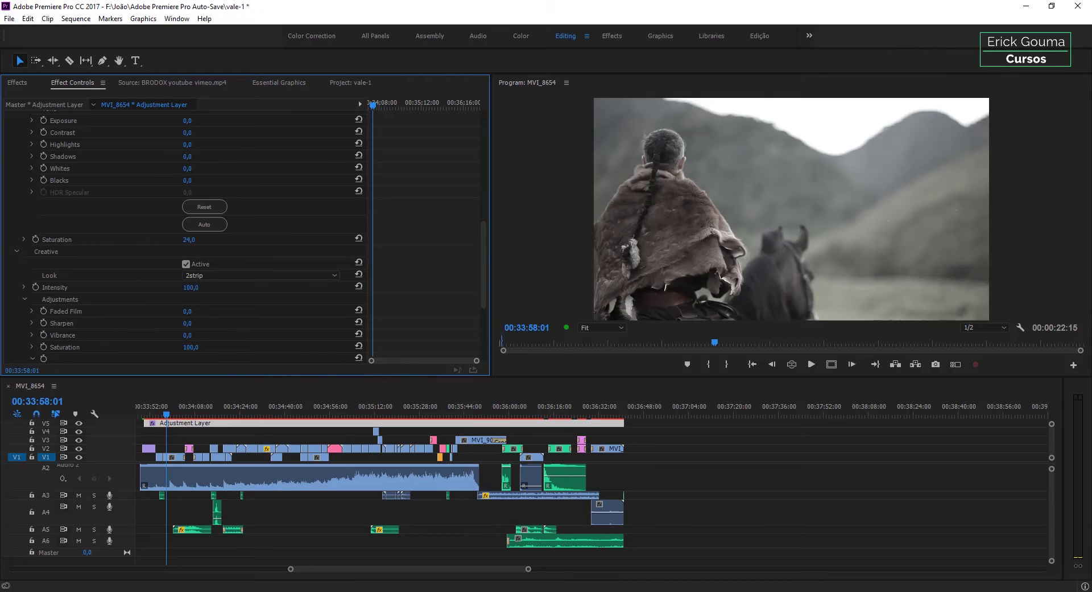
pyautogui.moveTo(187, 311); pyautogui.dragTo(200, 311)
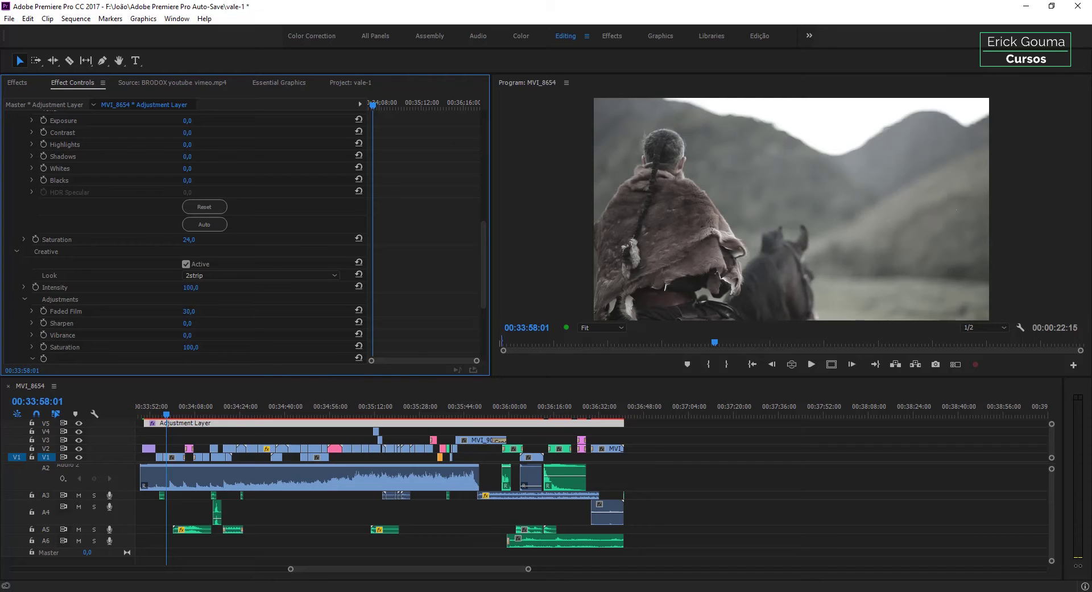
pyautogui.moveTo(191, 311); pyautogui.dragTo(194, 317)
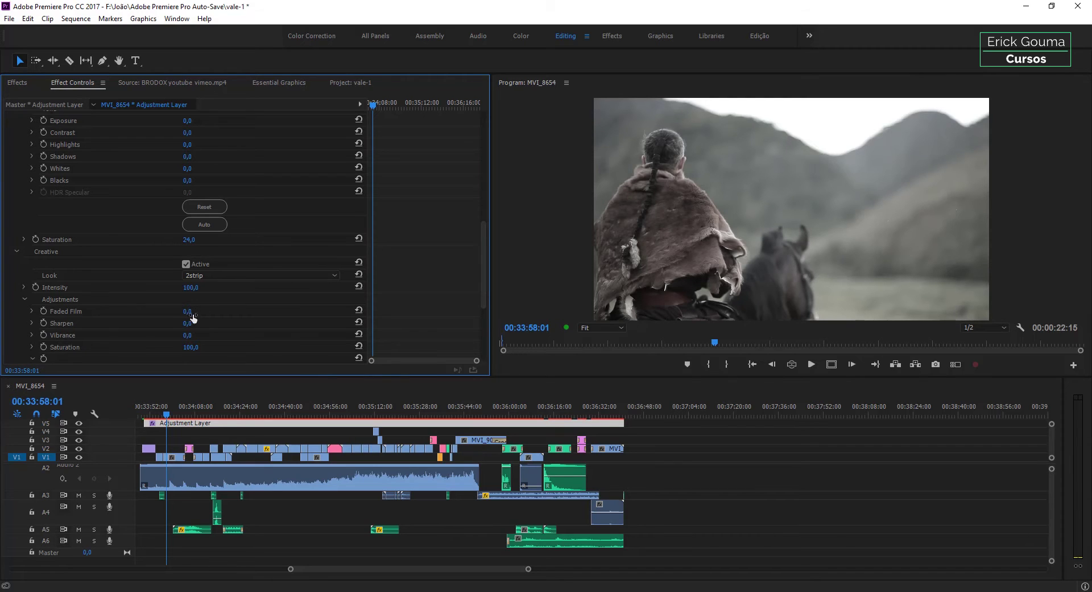
pyautogui.moveTo(185, 313); pyautogui.dragTo(196, 312)
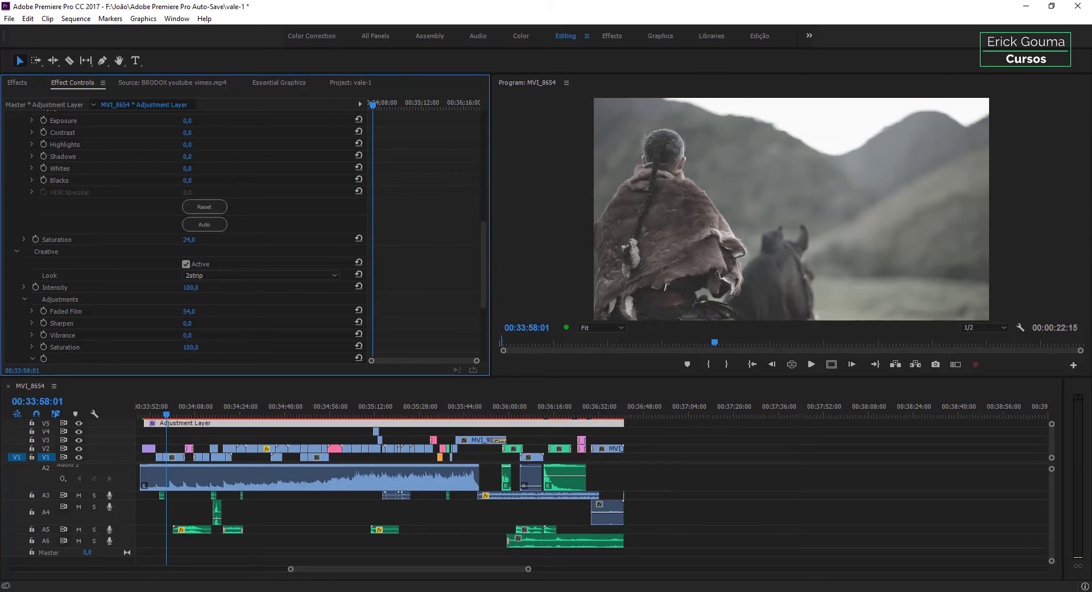
pyautogui.moveTo(188, 311)
pyautogui.mouseDown()
pyautogui.moveTo(227, 312)
pyautogui.moveTo(178, 311)
pyautogui.mouseUp()
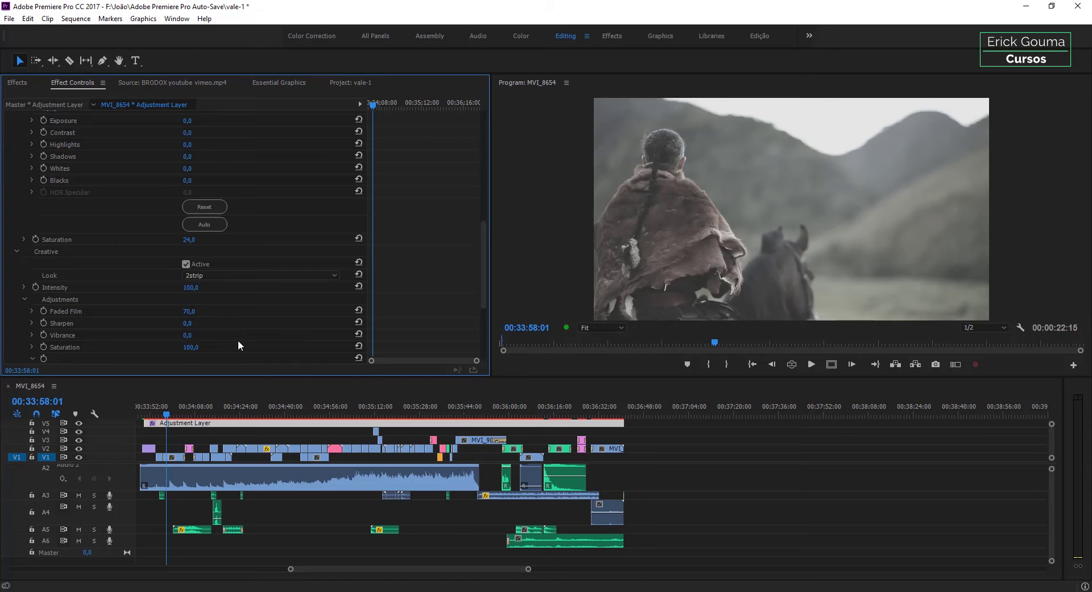
# Expand the Lumetri Color Wheels section to inspect it, then return to the top.
pyautogui.scroll(-4, 108, 322)
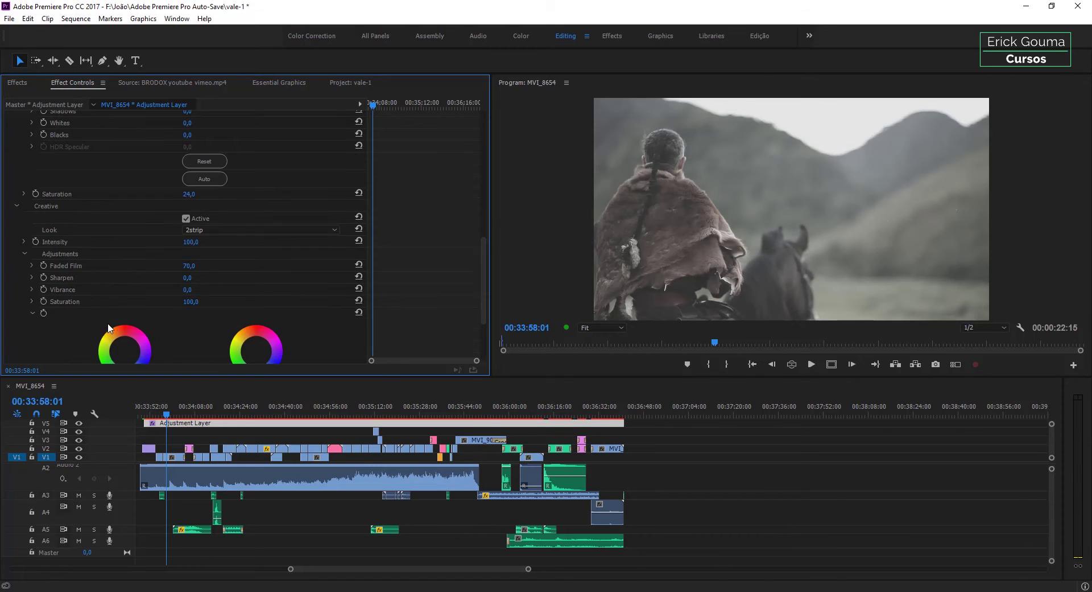
pyautogui.scroll(-1, 53, 305)
pyautogui.scroll(-1, 54, 300)
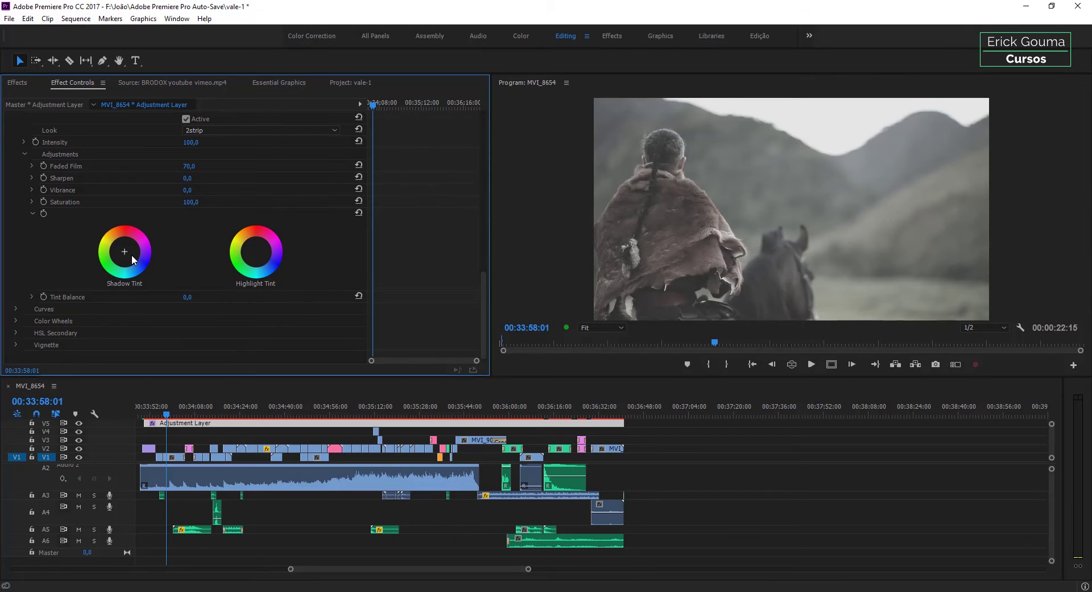
pyautogui.click(16, 321)
pyautogui.scroll(-5, 19, 322)
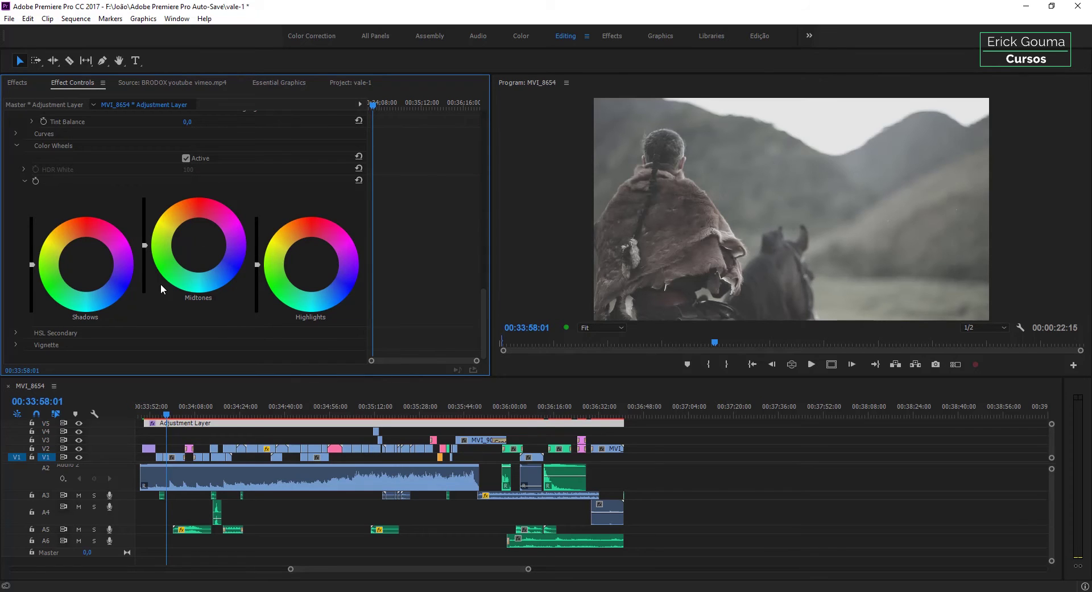
pyautogui.scroll(2, 121, 316)
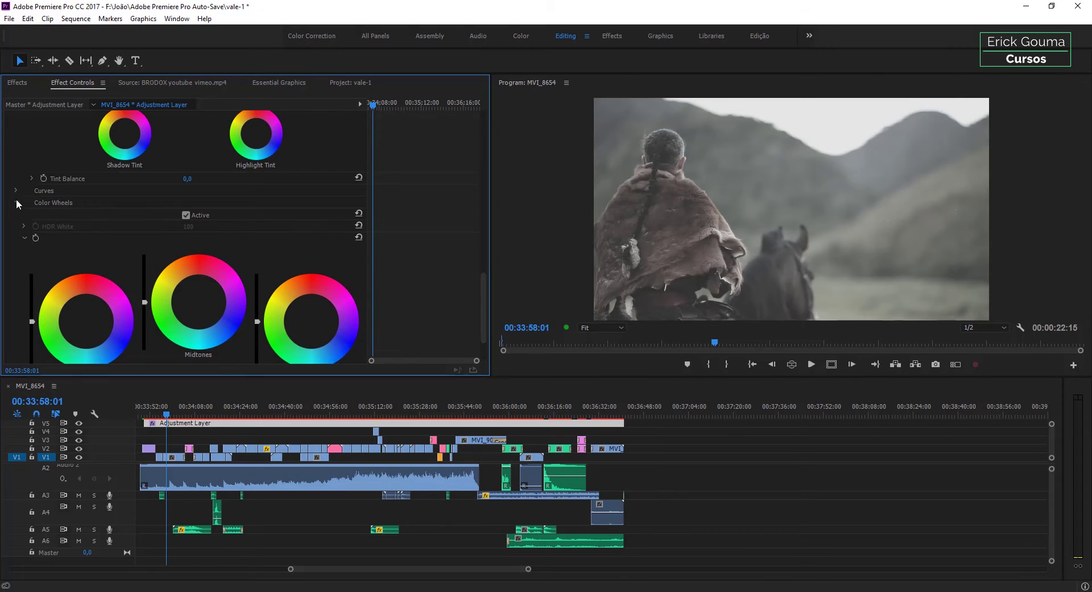
pyautogui.scroll(4, 23, 211)
pyautogui.scroll(1, 51, 245)
pyautogui.scroll(1, 57, 250)
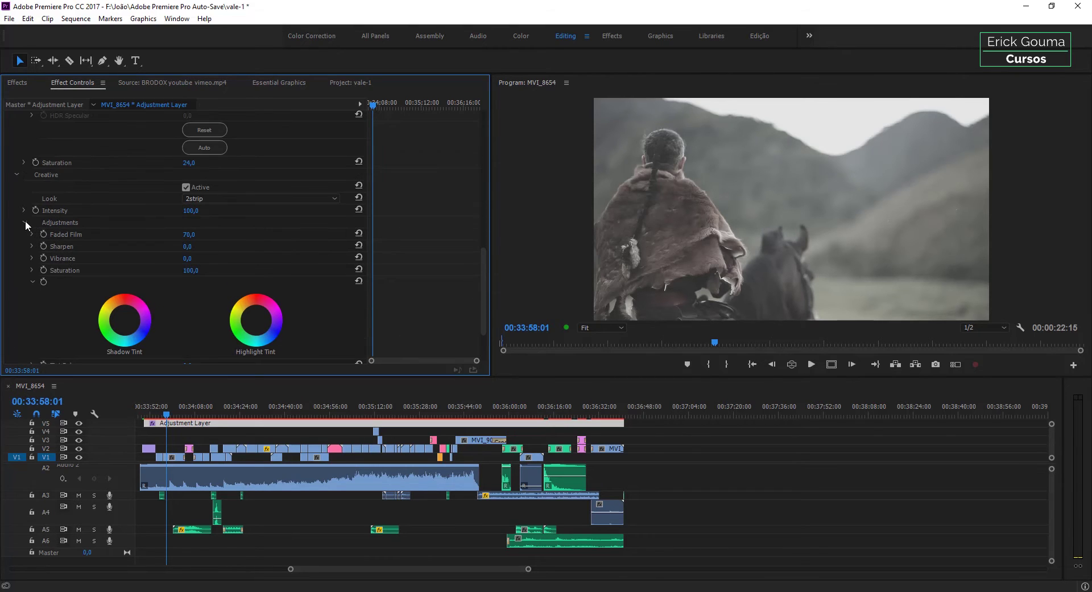
pyautogui.scroll(2, 25, 221)
pyautogui.scroll(2, 46, 239)
pyautogui.scroll(2, 70, 249)
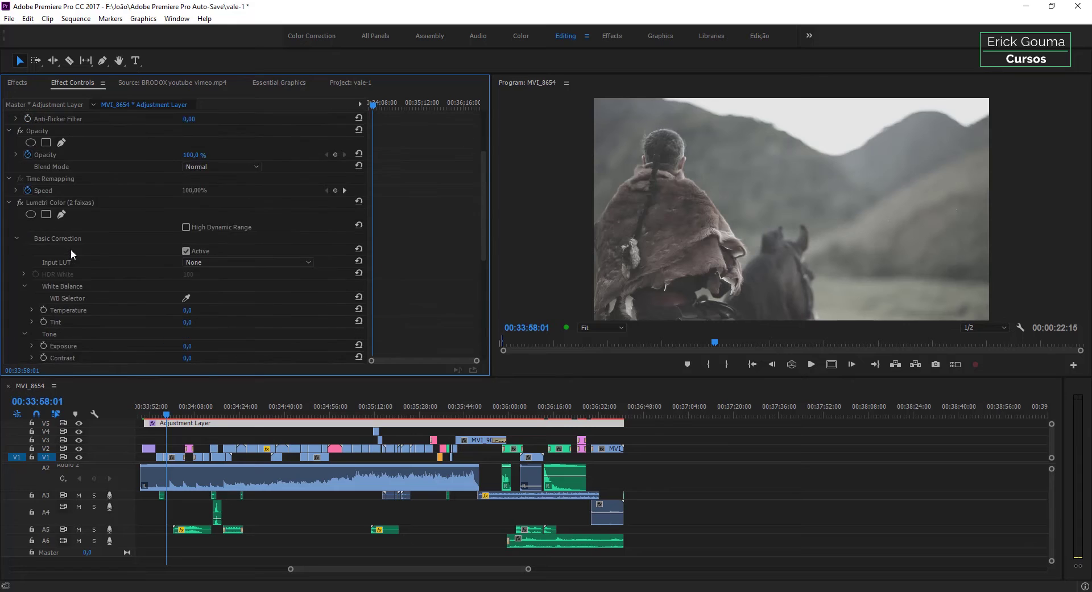
pyautogui.scroll(3, 71, 248)
# Collapse Lumetri Color, scrub back to the mountain valley shot and zoom the timeline in.
pyautogui.click(8, 273)
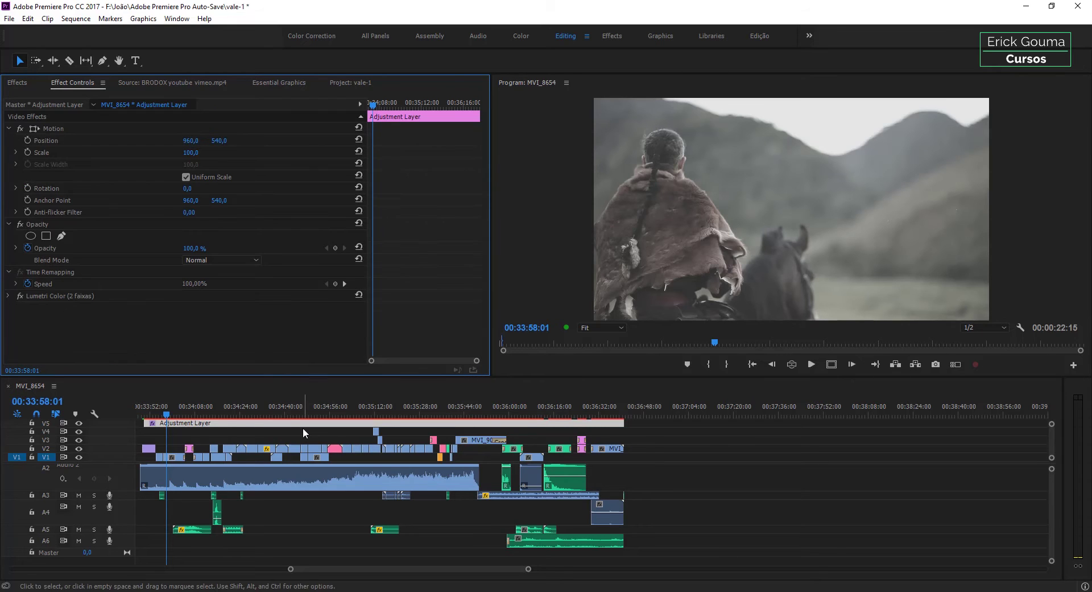
pyautogui.click(154, 414)
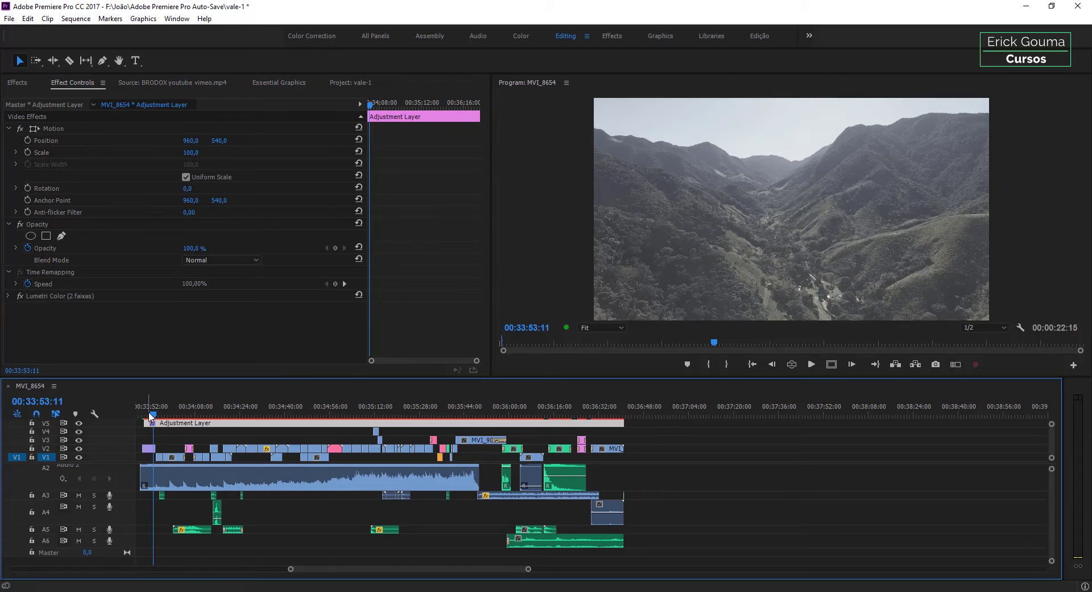
pyautogui.moveTo(154, 414); pyautogui.dragTo(147, 414)
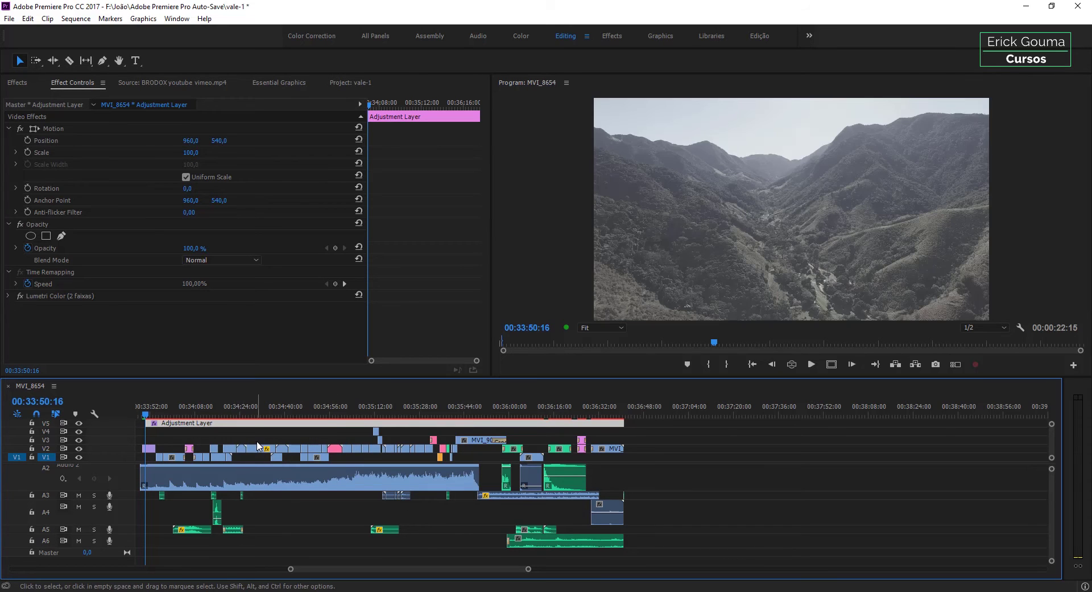
pyautogui.press('=')
pyautogui.press('=')
pyautogui.press('=')
pyautogui.press('=')
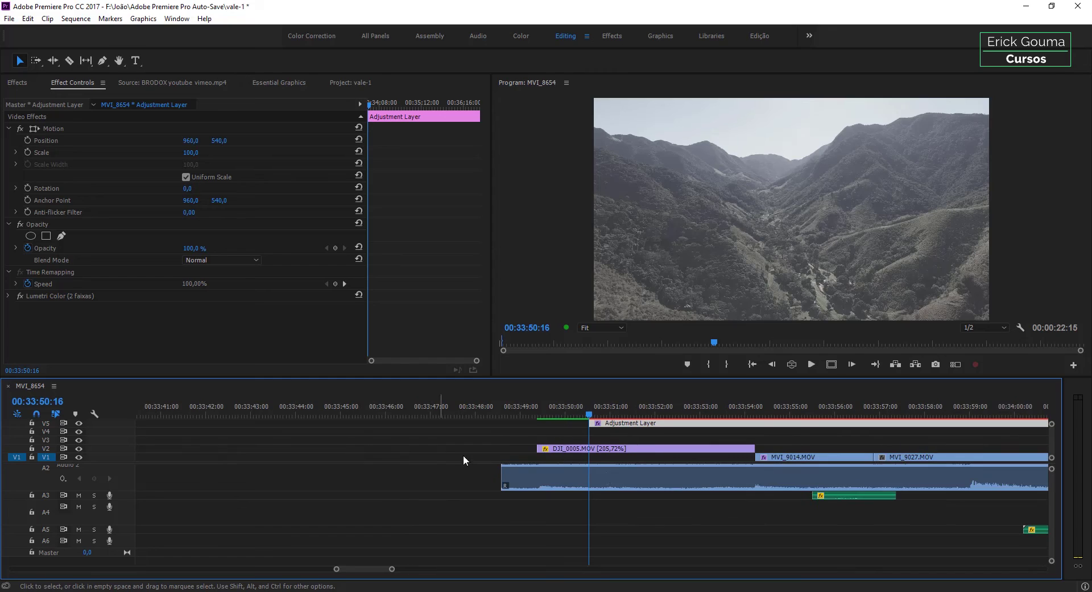
pyautogui.press('=')
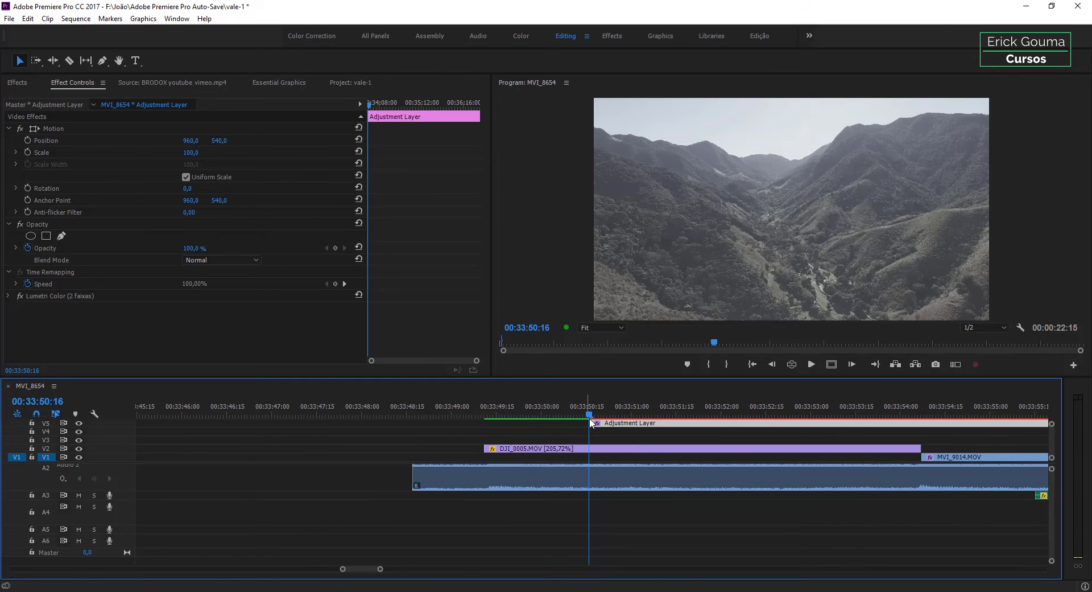
# Compare frames around the Adjustment Layer start, then select the MVI_9014.MOV clip.
pyautogui.scroll(-5, 278, 417)
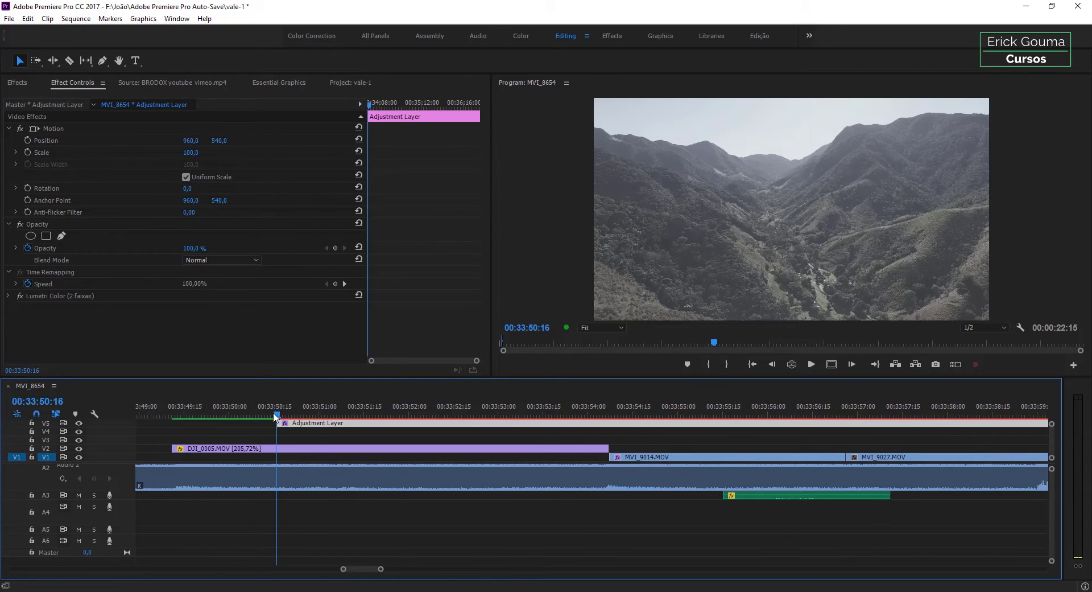
pyautogui.moveTo(278, 417); pyautogui.dragTo(280, 424)
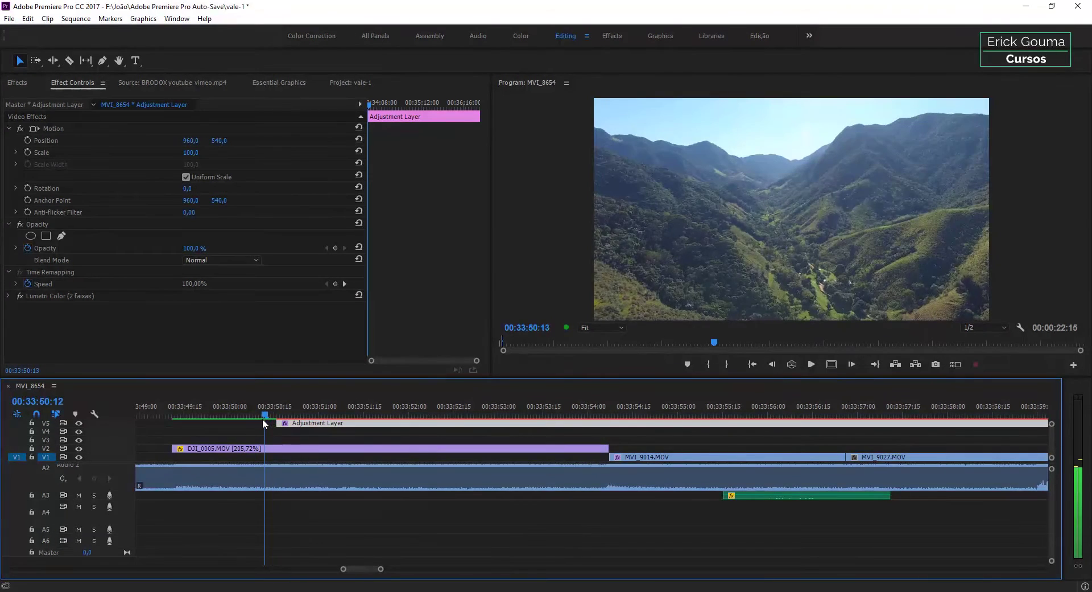
pyautogui.moveTo(280, 423); pyautogui.dragTo(283, 433)
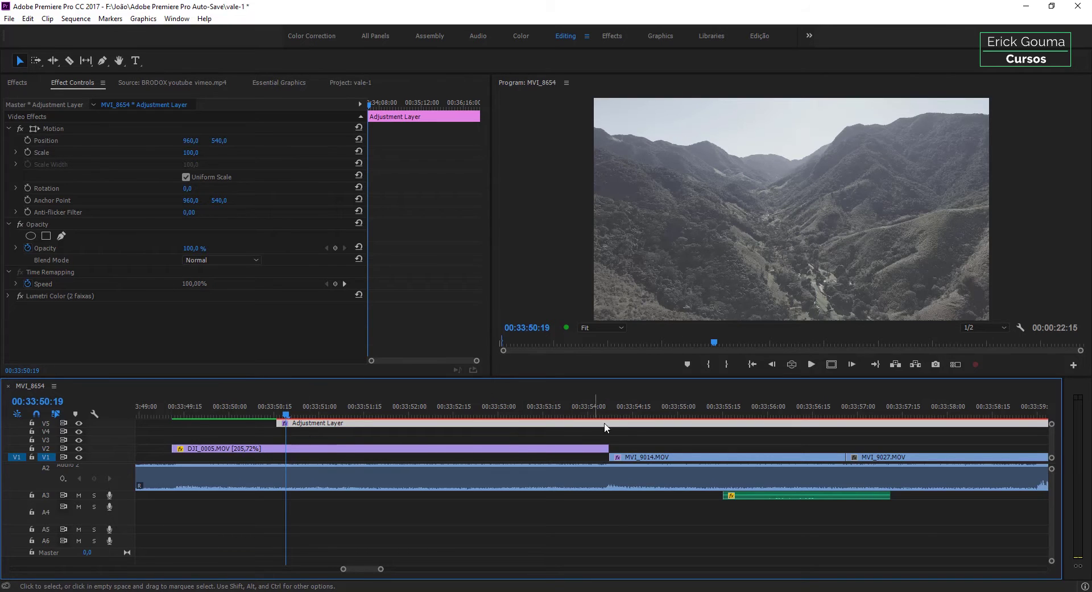
pyautogui.click(618, 413)
pyautogui.scroll(-5, 716, 473)
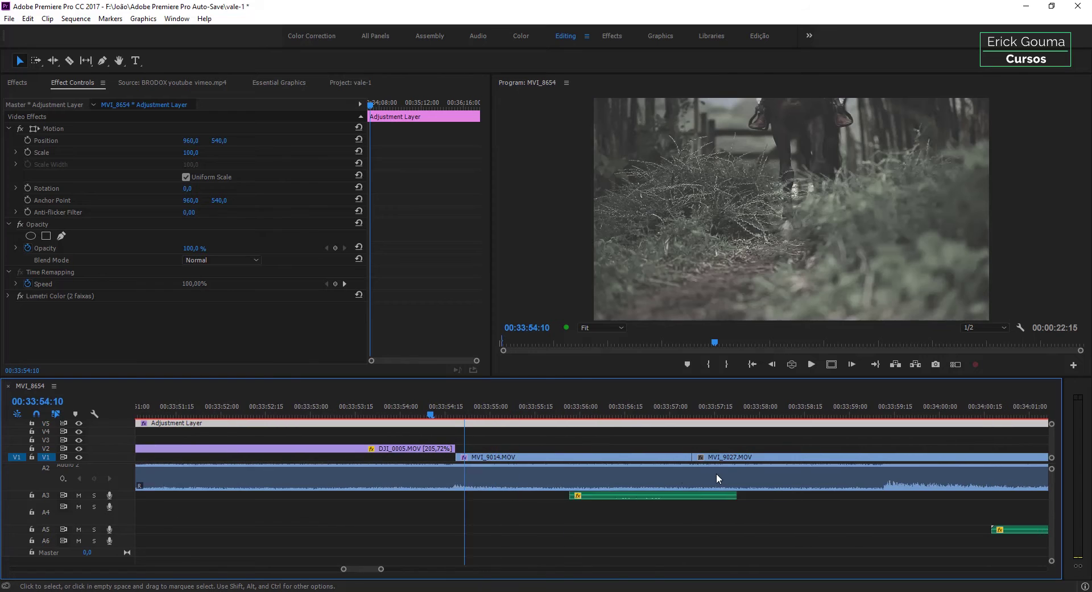
pyautogui.moveTo(432, 413)
pyautogui.mouseDown()
pyautogui.moveTo(569, 408)
pyautogui.moveTo(640, 423)
pyautogui.moveTo(610, 421)
pyautogui.mouseUp()
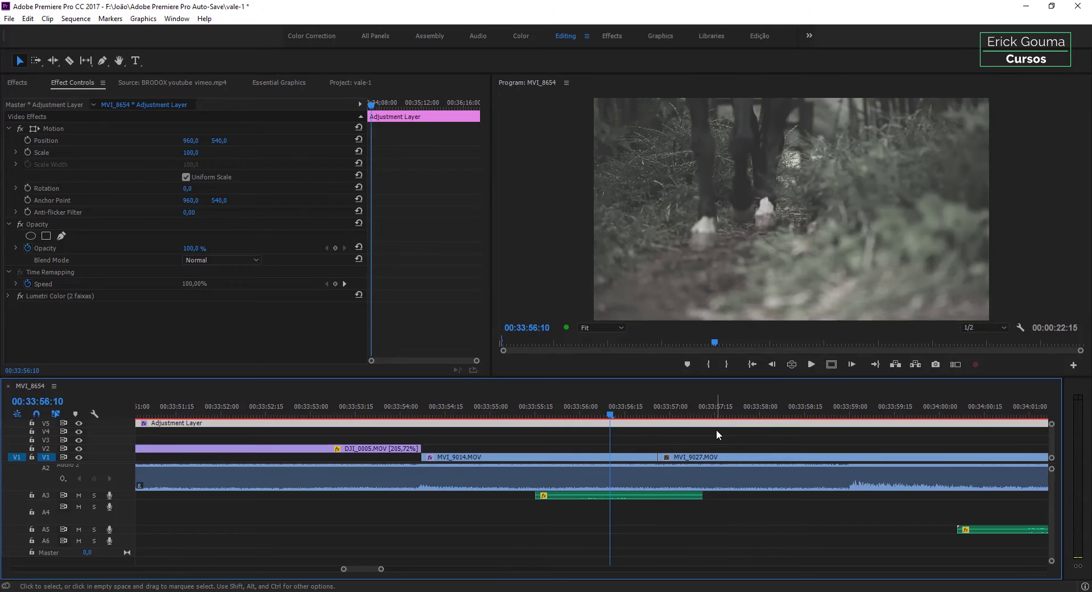
pyautogui.click(631, 459)
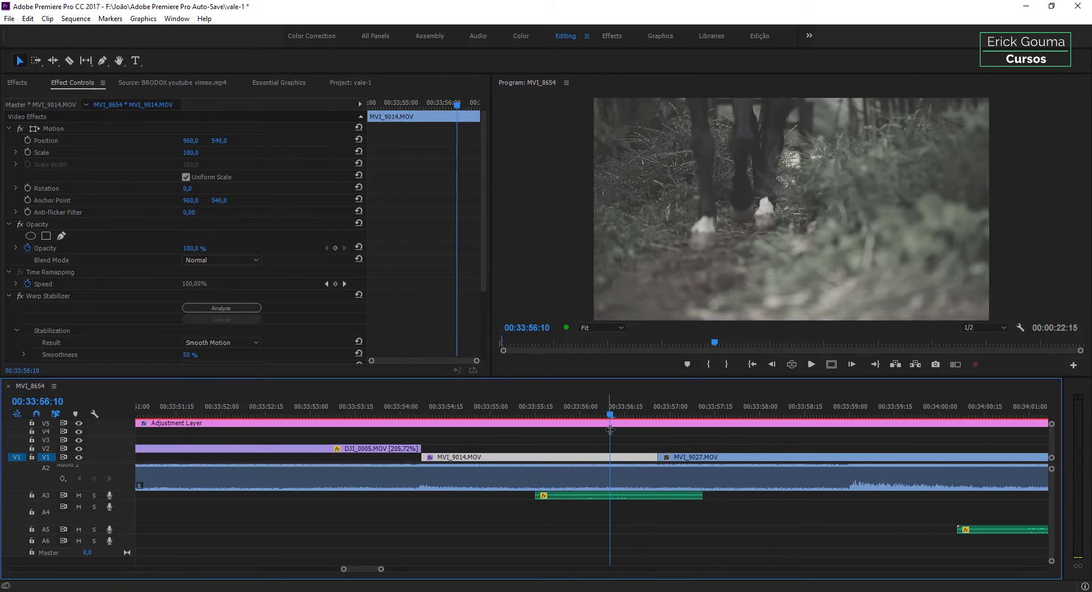
# Move MVI_9014.MOV up to track V2, zoom the timeline out and play back briefly.
pyautogui.click(619, 424)
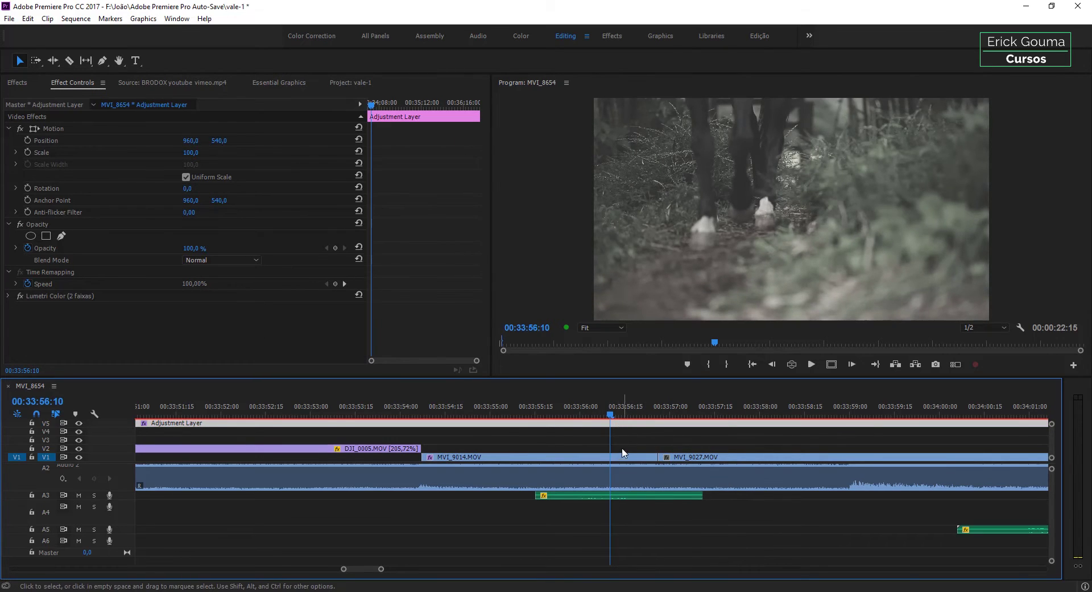
pyautogui.moveTo(570, 460); pyautogui.dragTo(571, 453)
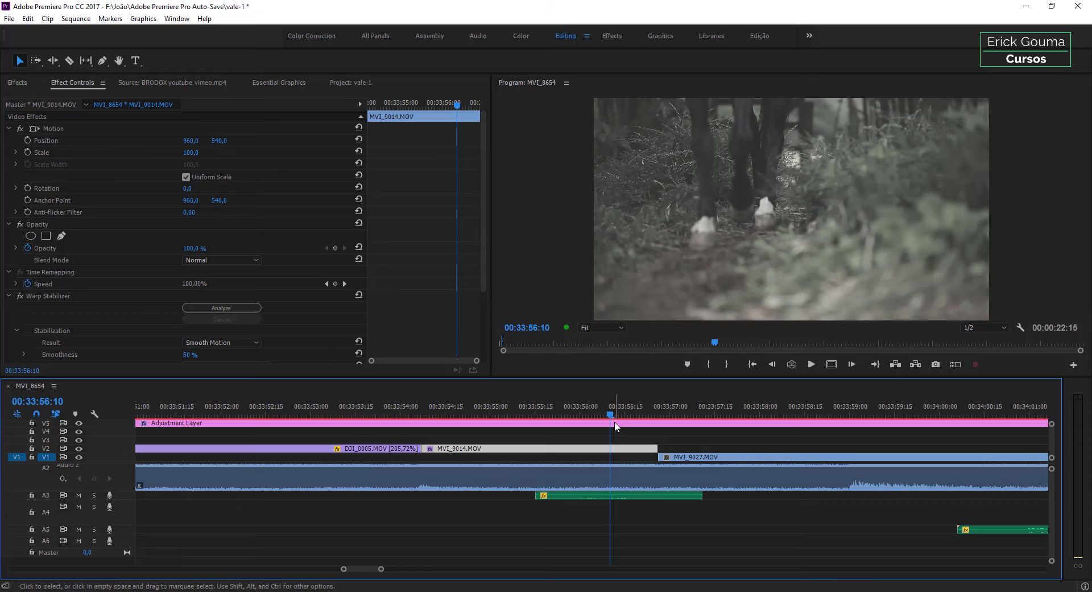
pyautogui.press('-')
pyautogui.press('-')
pyautogui.press('-')
pyautogui.moveTo(586, 408); pyautogui.dragTo(556, 415)
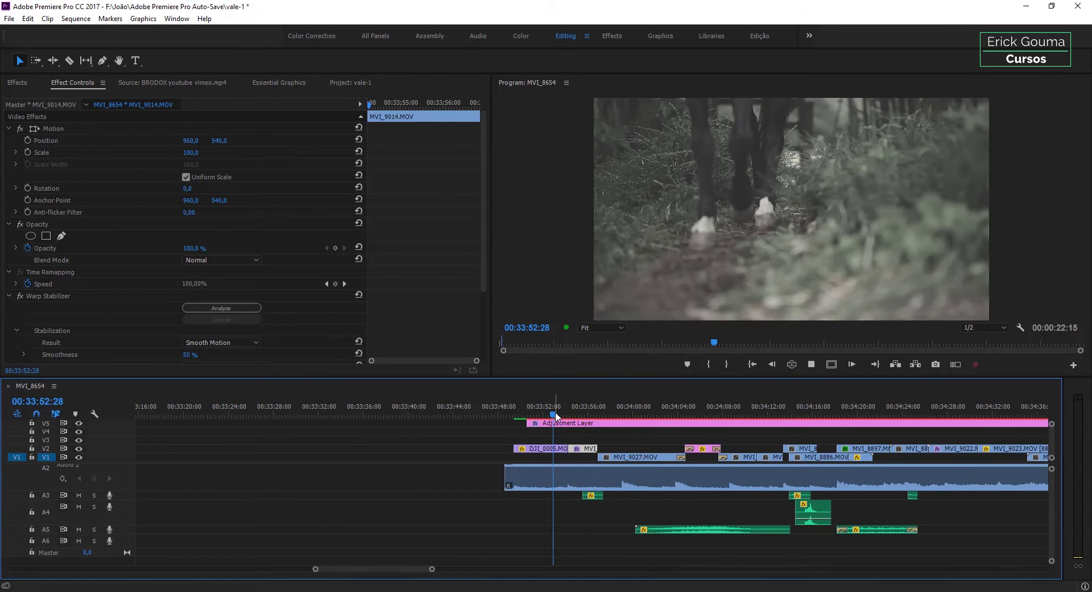
pyautogui.press('space')
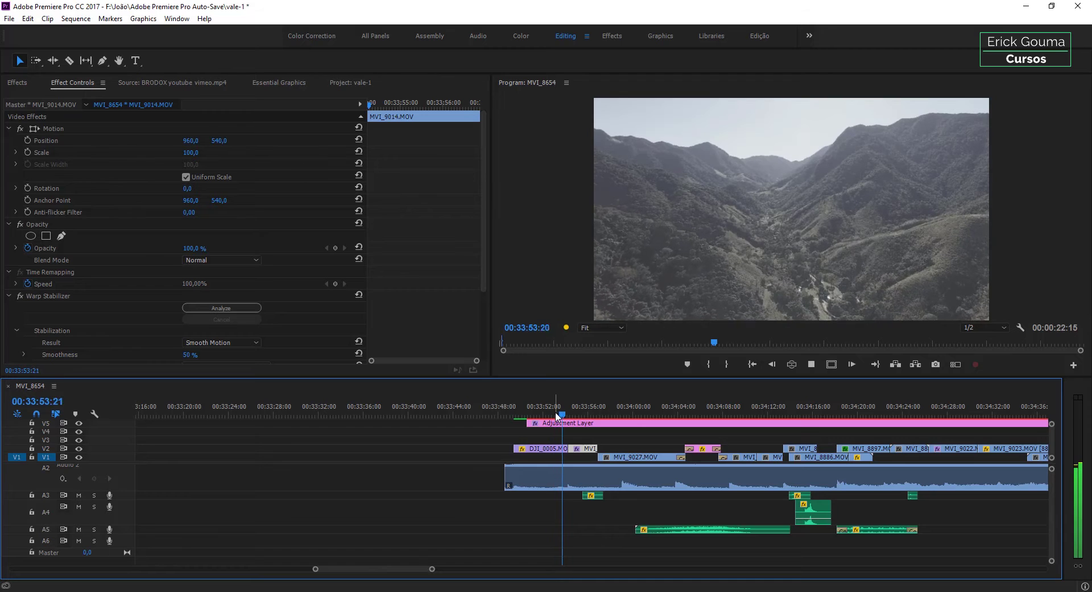
pyautogui.press('space')
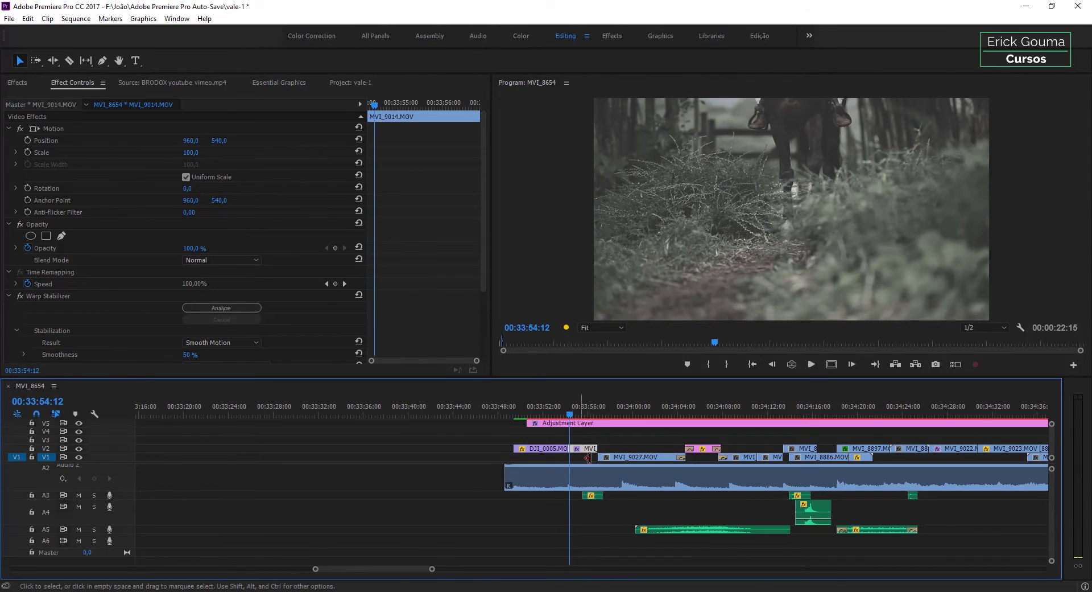
# Mark In at the first graded frame, Out about 20 seconds later, and render previews.
pyautogui.scroll(-5, 592, 465)
pyautogui.scroll(-3, 591, 469)
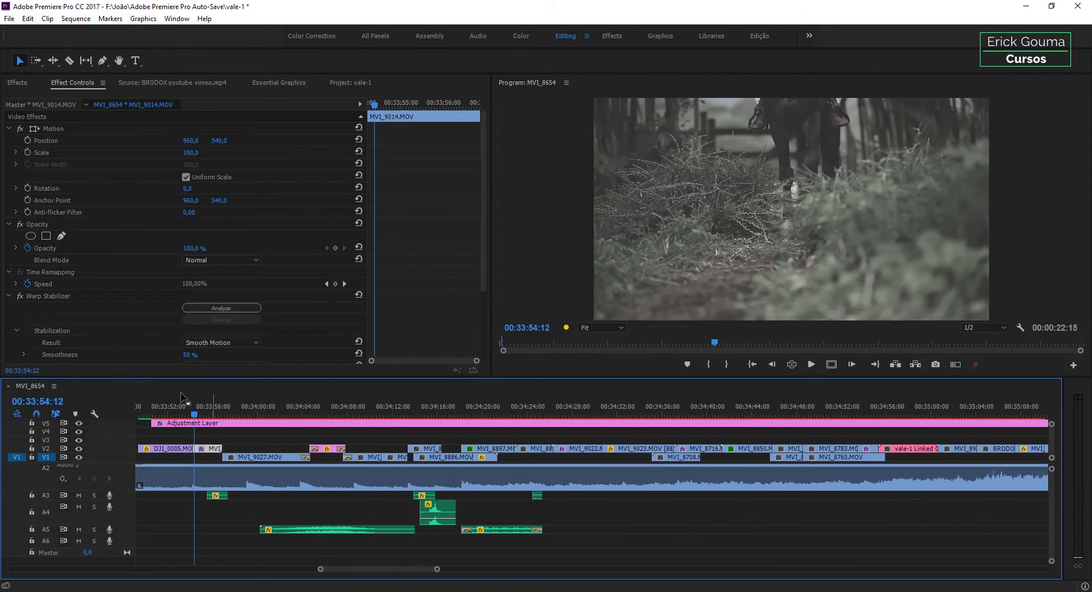
pyautogui.click(152, 417)
pyautogui.press('Left')
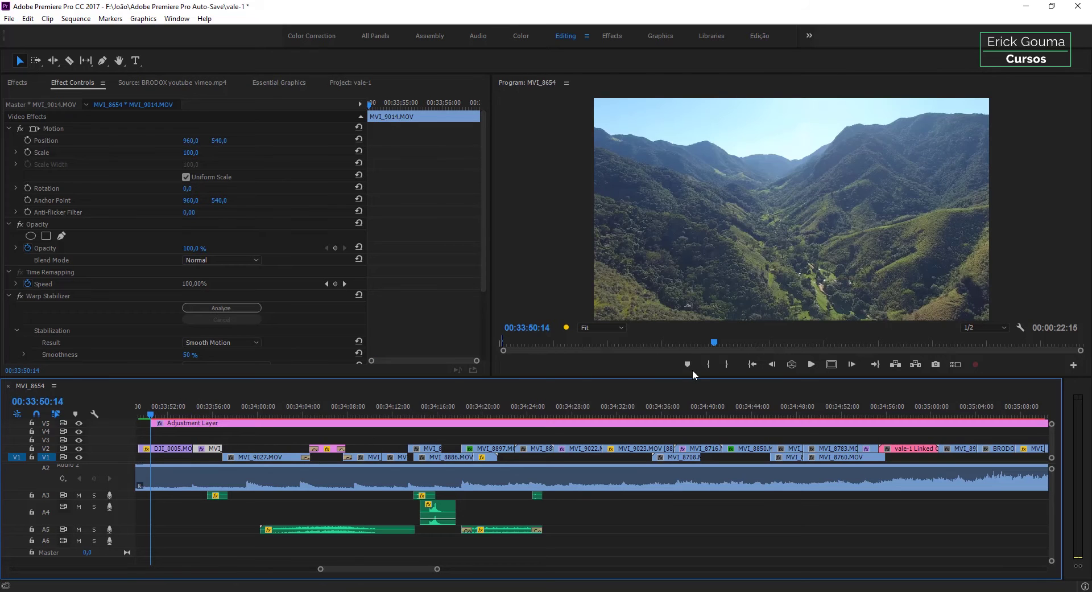
pyautogui.click(154, 416)
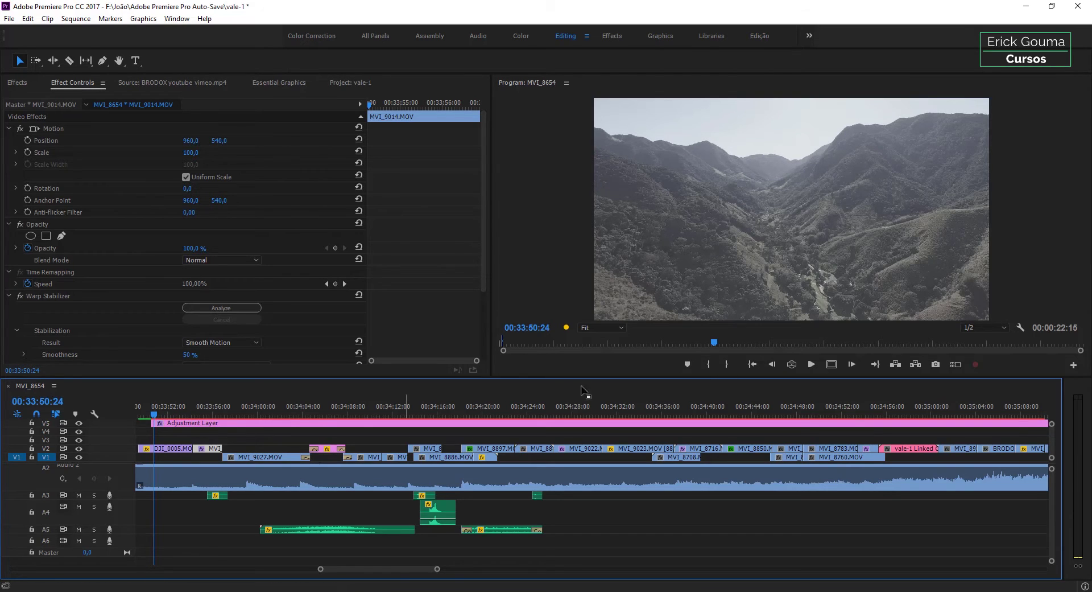
pyautogui.click(708, 364)
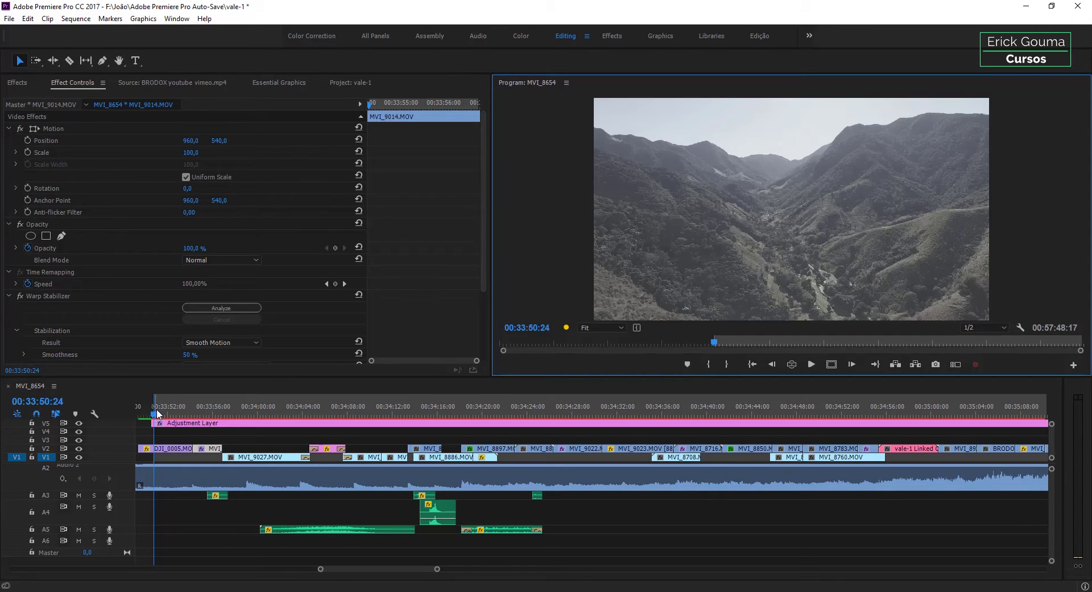
pyautogui.moveTo(159, 419); pyautogui.dragTo(385, 408)
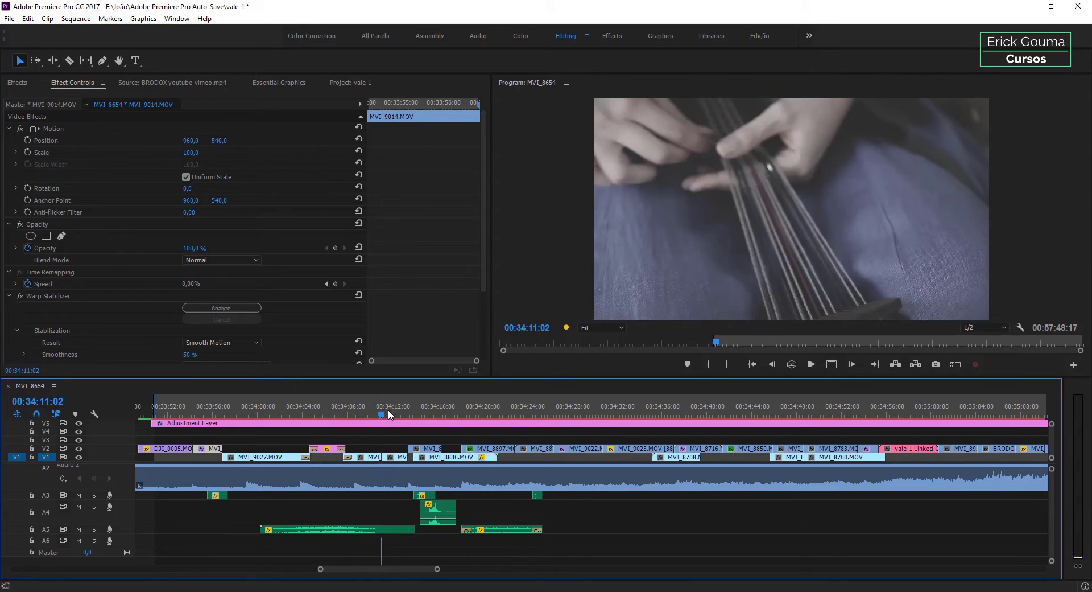
pyautogui.click(730, 363)
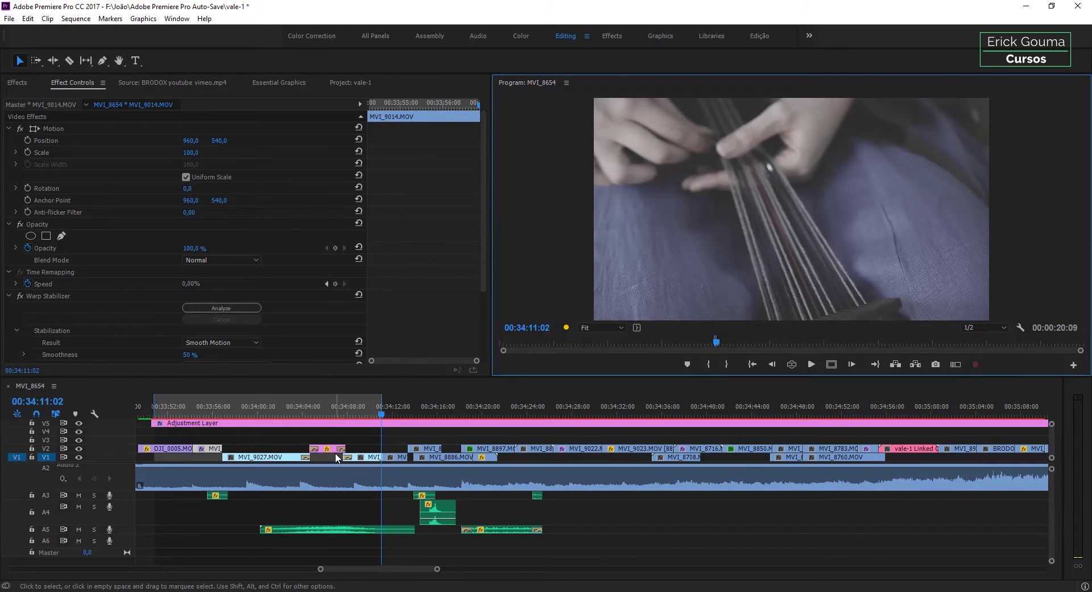
pyautogui.press('Return')
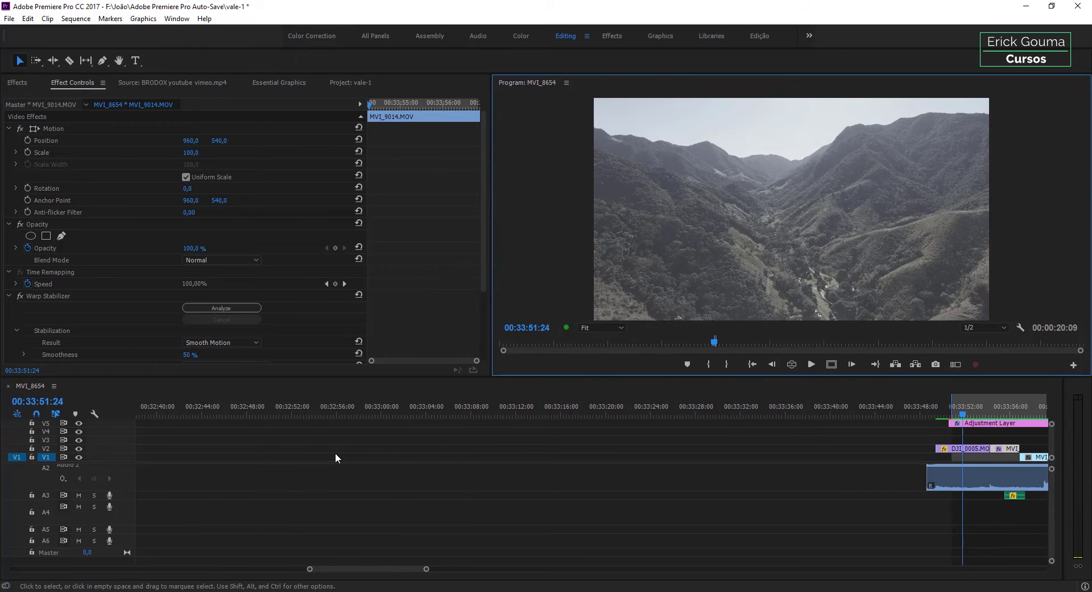
# Play back the rendered range to review the grade.
pyautogui.scroll(-2, 638, 503)
pyautogui.scroll(-4, 637, 503)
pyautogui.scroll(-4, 637, 503)
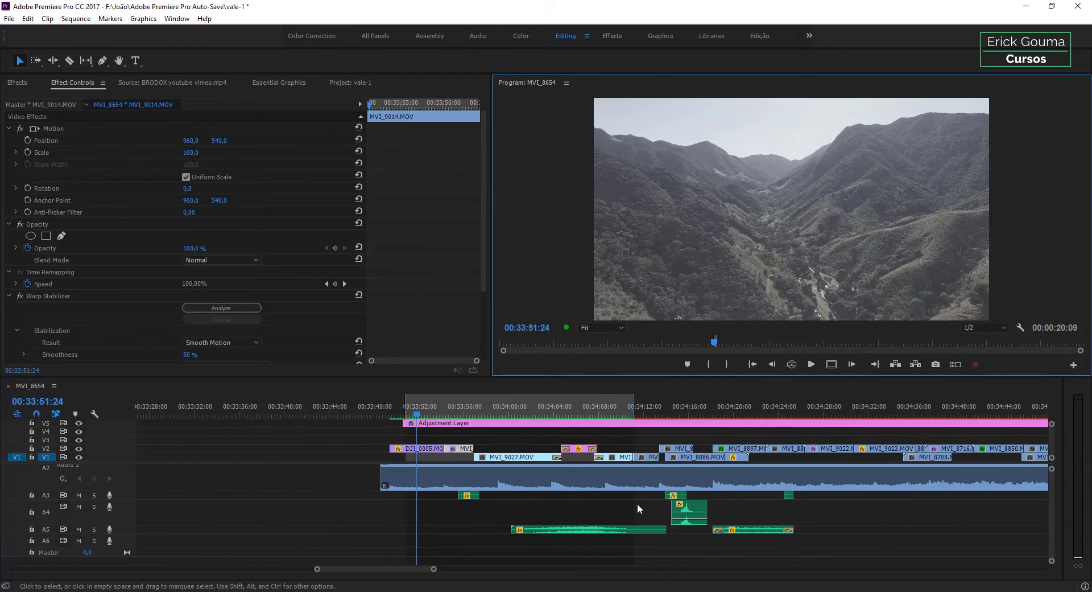
pyautogui.scroll(-2, 637, 503)
pyautogui.scroll(-1, 391, 504)
pyautogui.scroll(-2, 391, 504)
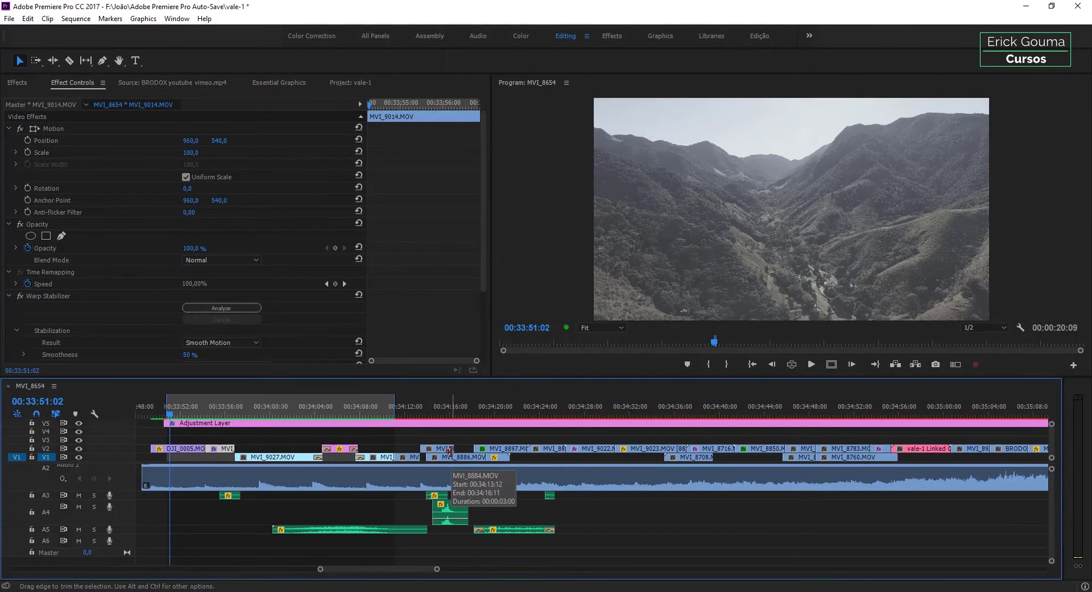
pyautogui.press('space')
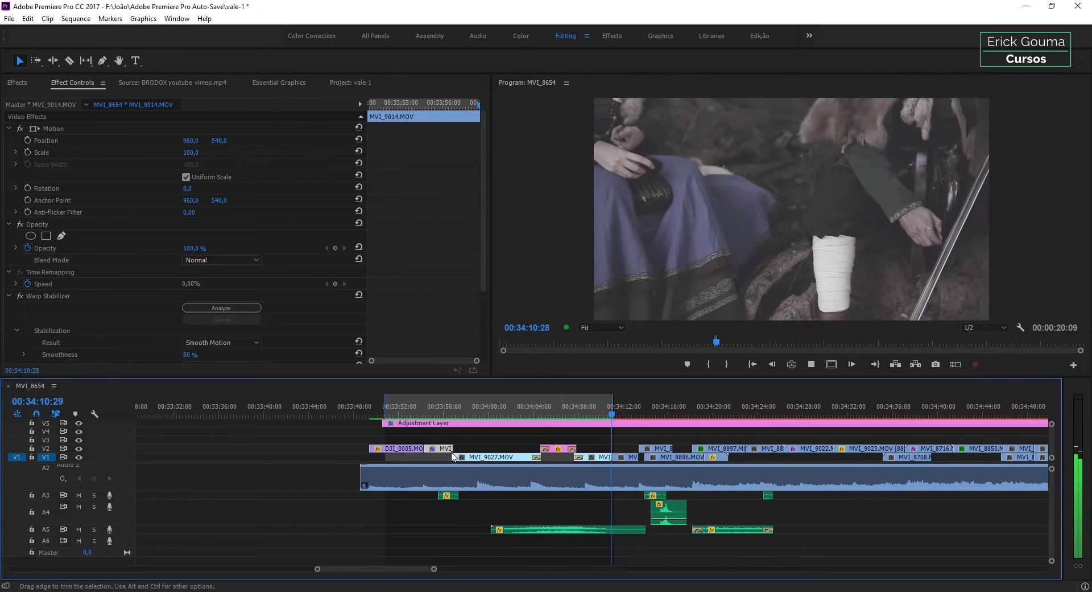
pyautogui.press('space')
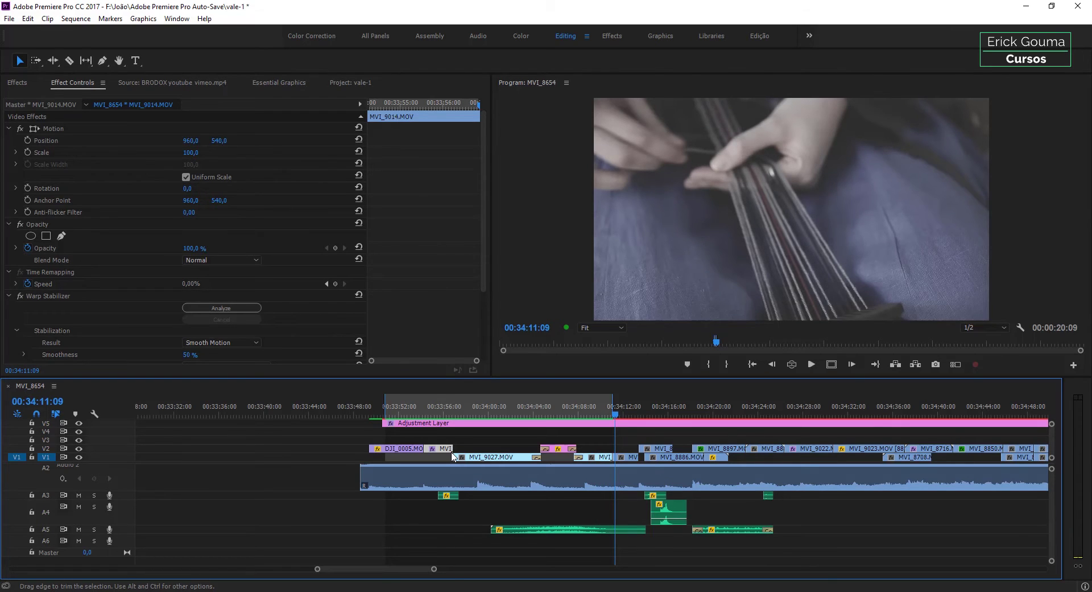
# Return to the horseman shot and select the Adjustment Layer clip on V5.
pyautogui.moveTo(582, 407); pyautogui.dragTo(505, 407)
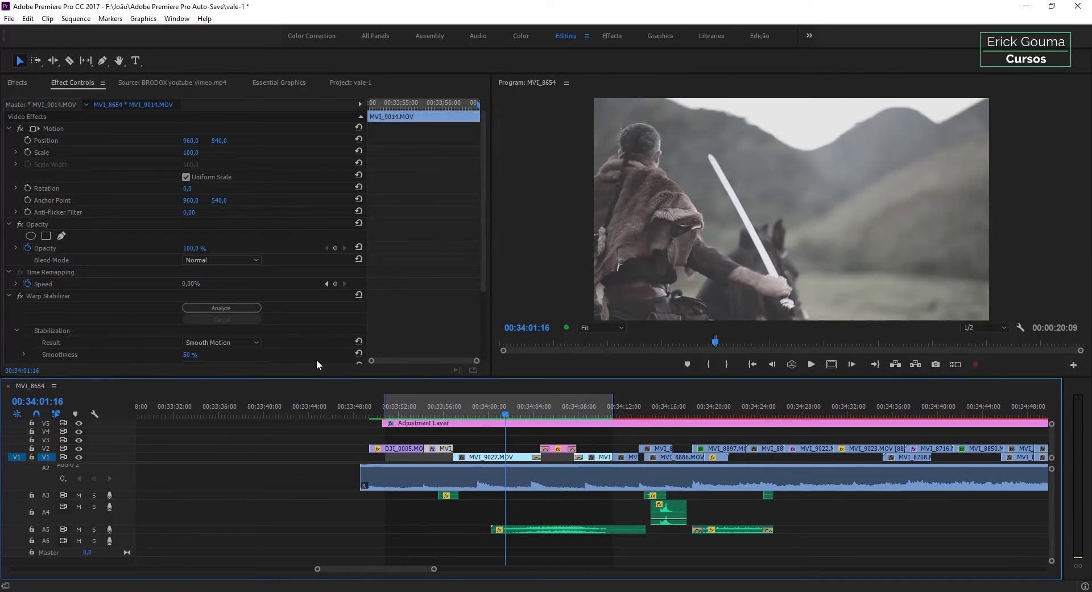
pyautogui.scroll(-3, 63, 310)
pyautogui.scroll(-1, 62, 309)
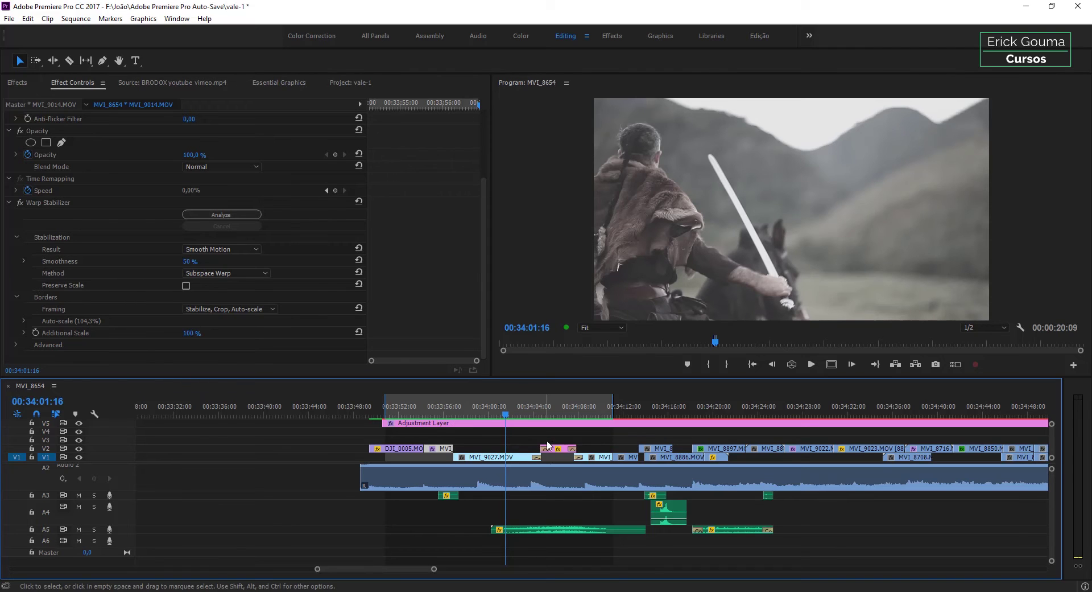
pyautogui.click(515, 424)
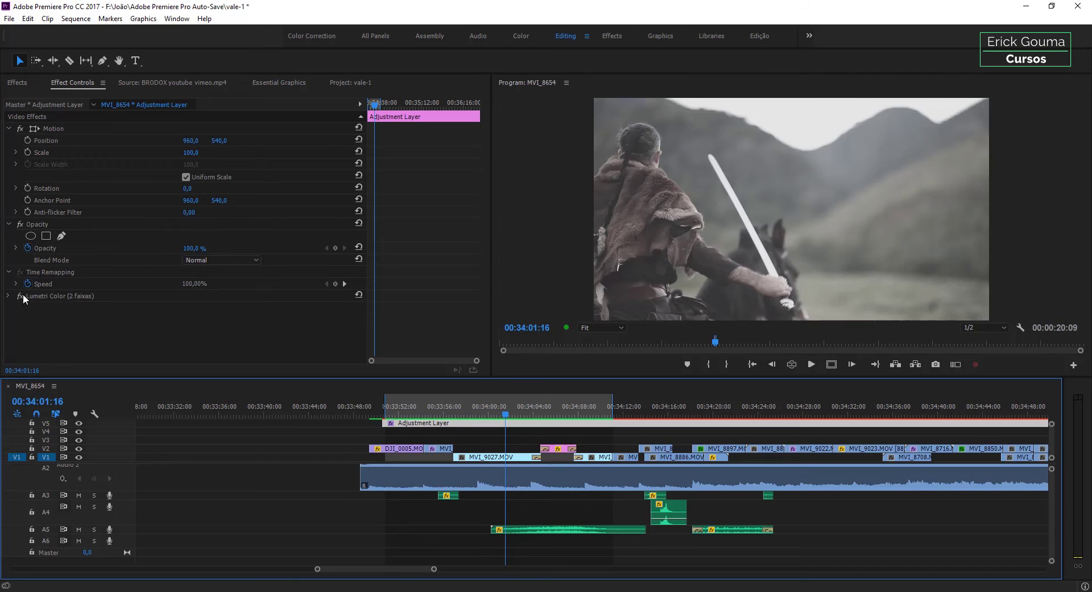
# Raise the Adjustment Layer's Lumetri Basic Correction Contrast to 68.
pyautogui.click(8, 296)
pyautogui.scroll(-5, 105, 302)
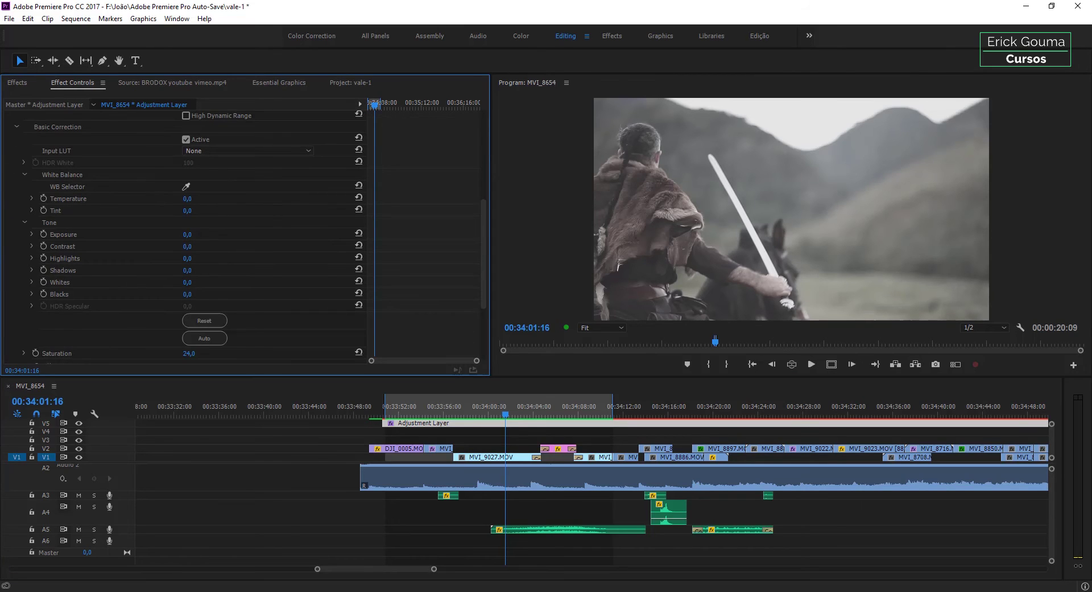
pyautogui.moveTo(187, 246); pyautogui.dragTo(206, 246)
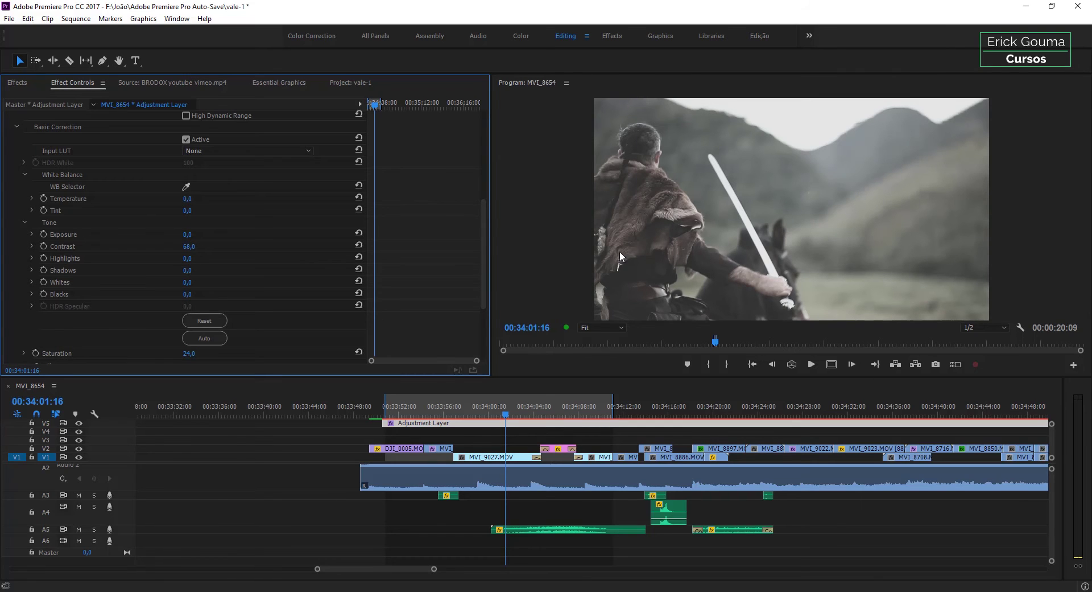
pyautogui.scroll(3, 130, 281)
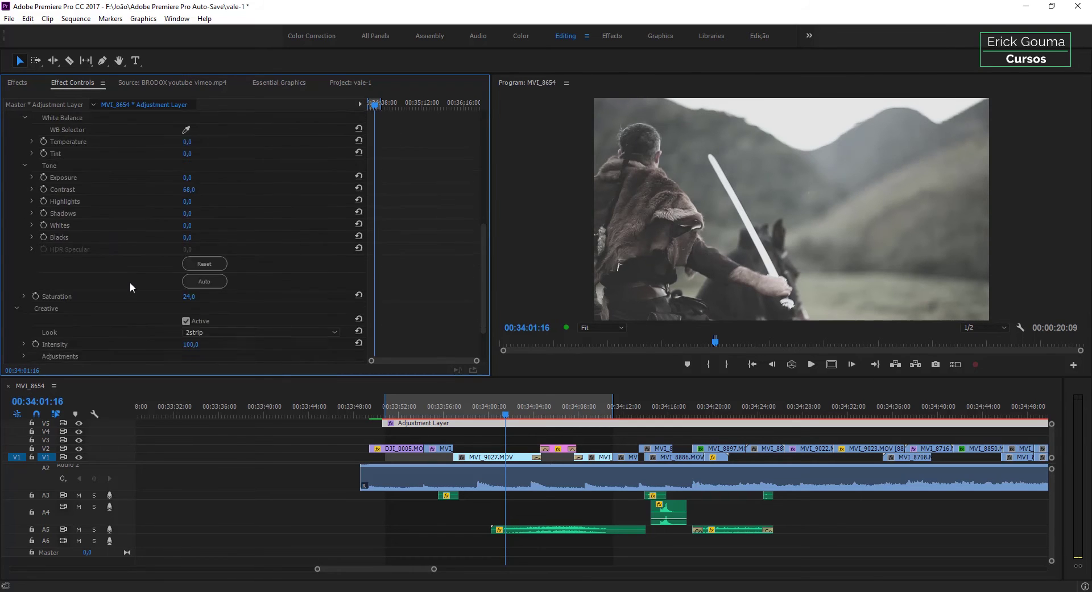
pyautogui.scroll(4, 137, 259)
pyautogui.scroll(2, 136, 260)
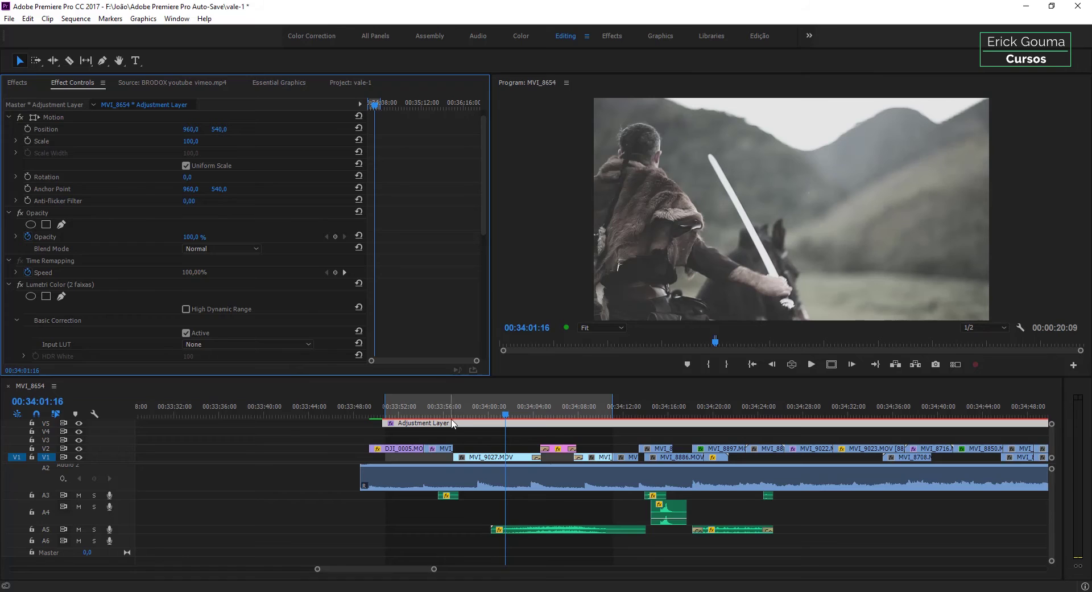
# Move the playhead to the forest shot around 00:33:55 to check the grade.
pyautogui.click(434, 416)
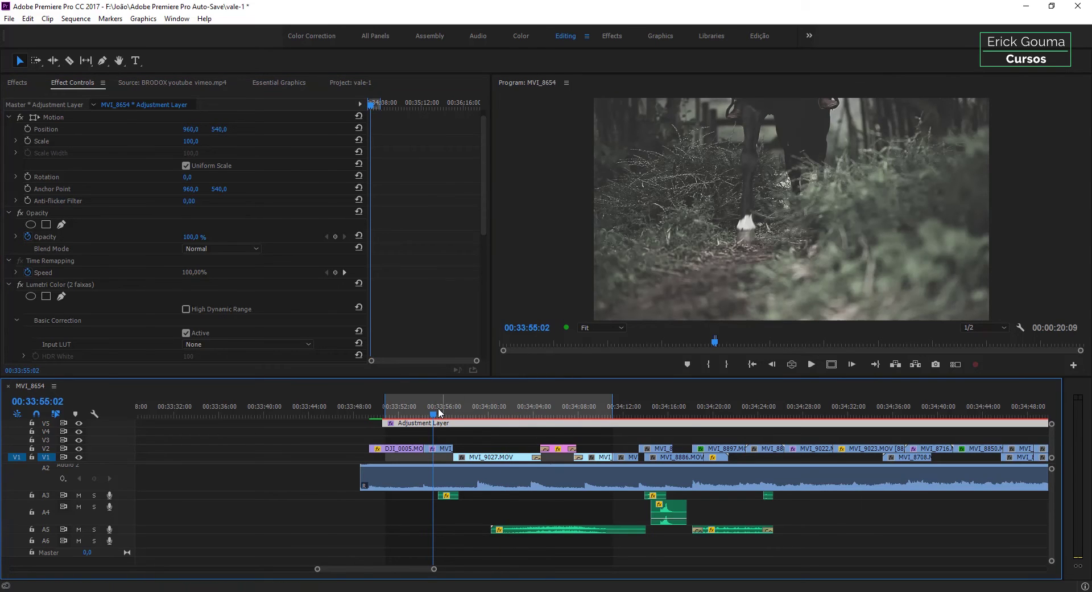
pyautogui.moveTo(453, 416); pyautogui.dragTo(445, 416)
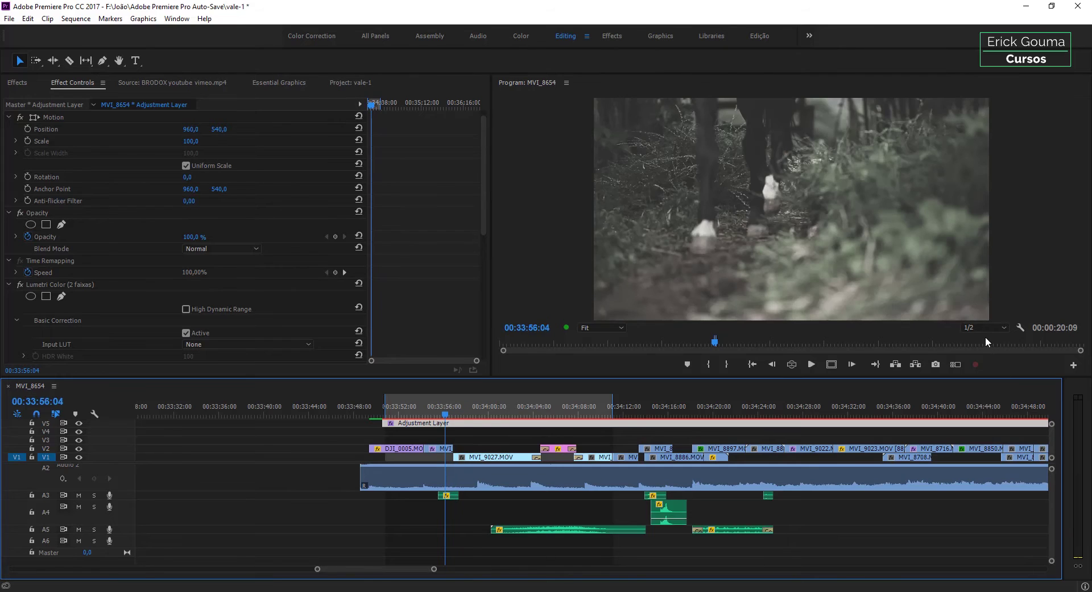
pyautogui.click(1004, 328)
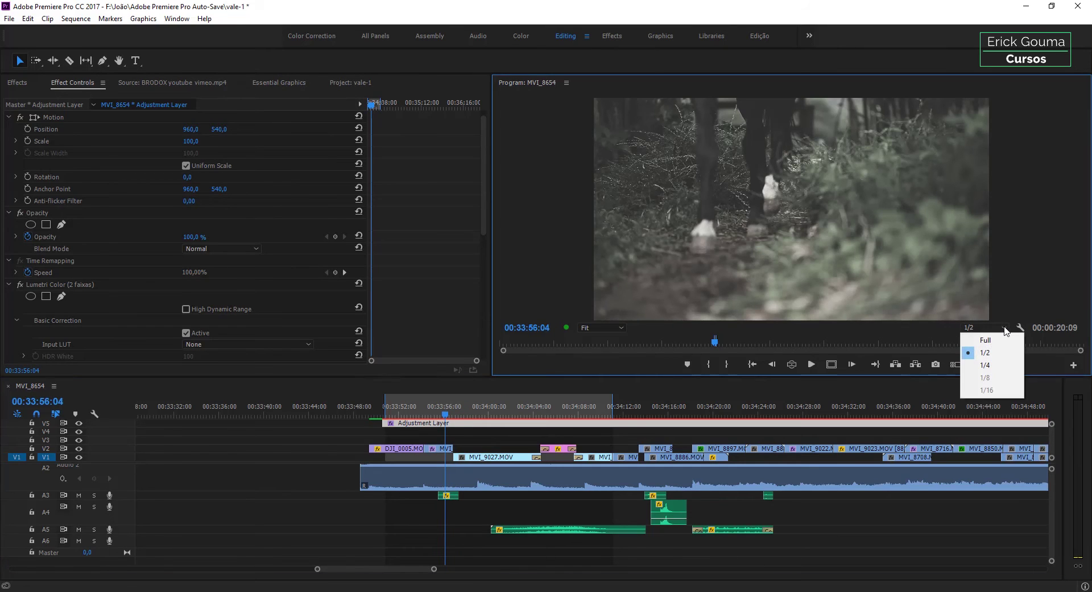
# Set Program Monitor playback resolution to 1/4 and play from an earlier shot.
pyautogui.click(986, 366)
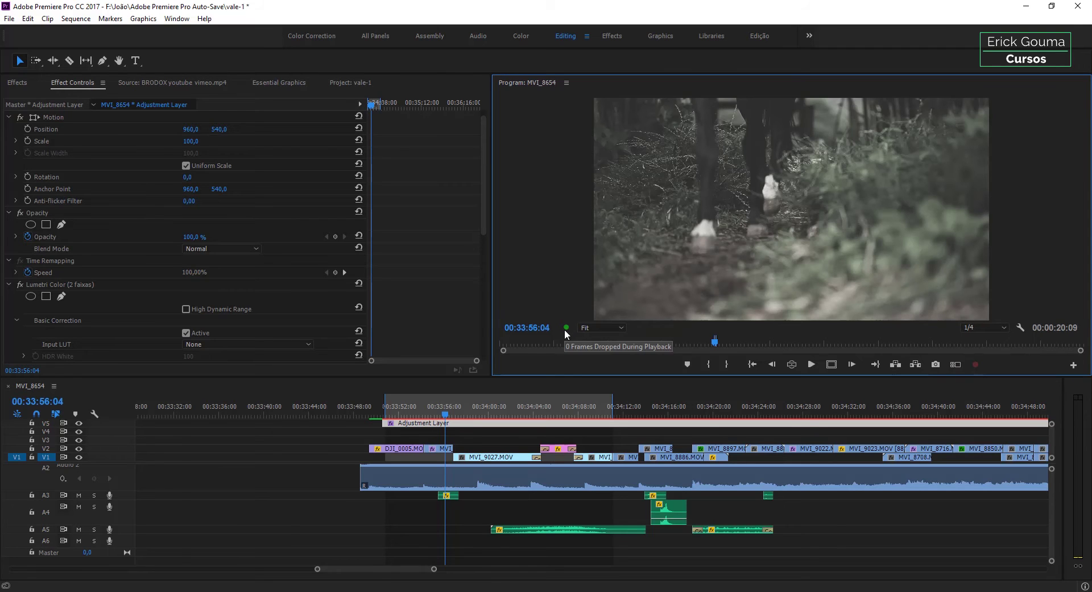
pyautogui.moveTo(439, 415); pyautogui.dragTo(397, 415)
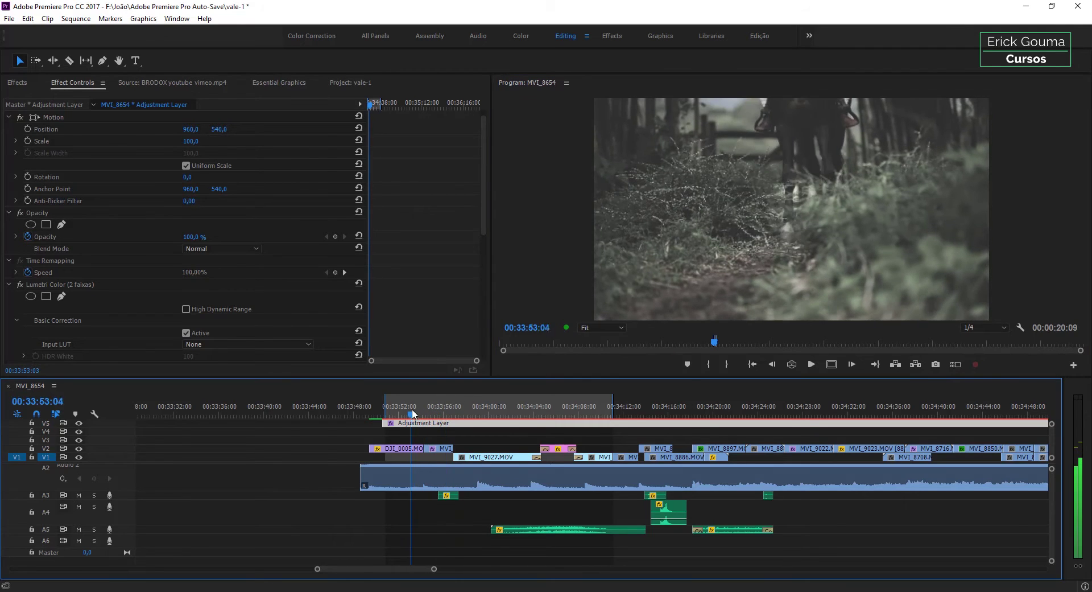
pyautogui.press('space')
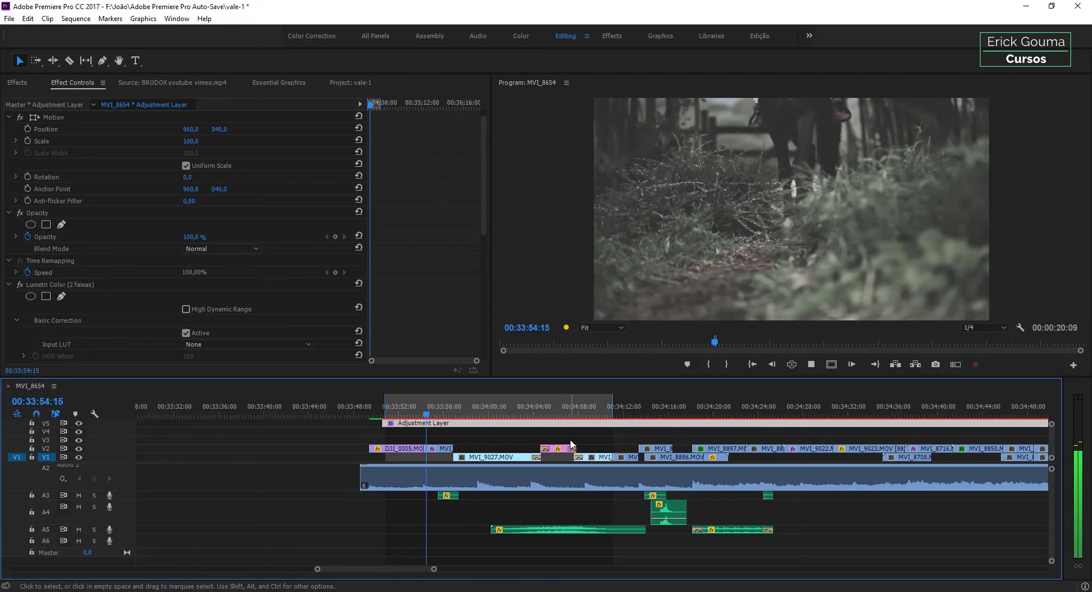
pyautogui.press('space')
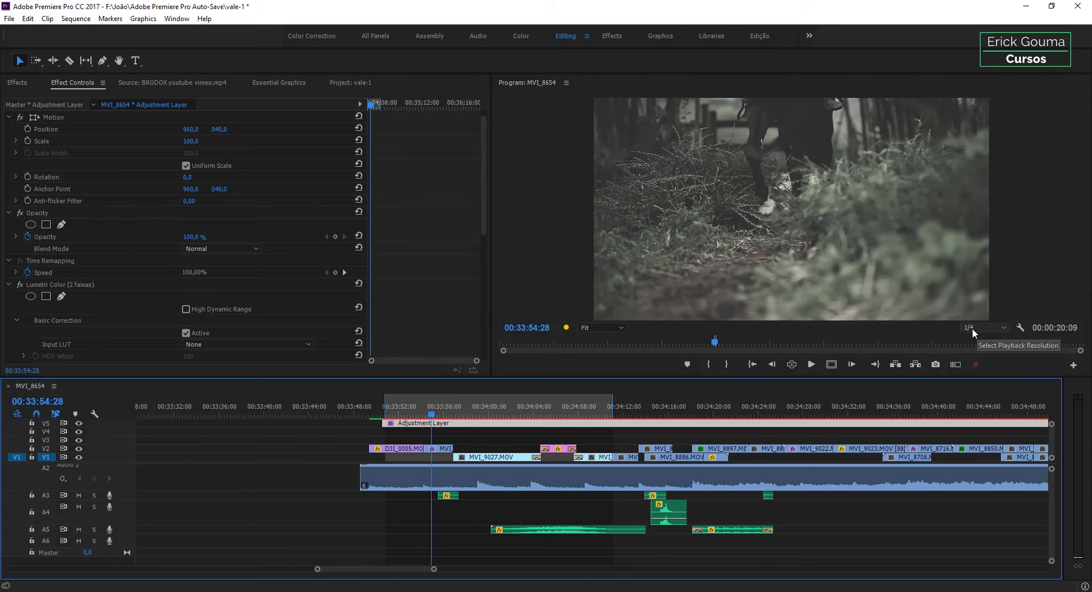
# Play through the graded section again and park at 00:34:01:24.
pyautogui.press('space')
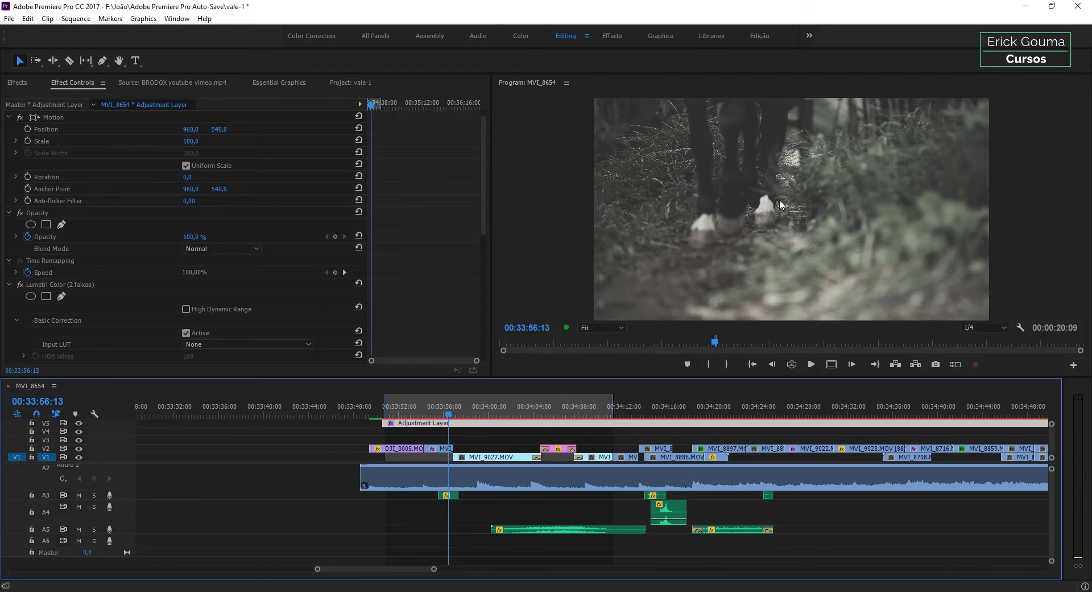
pyautogui.press('space')
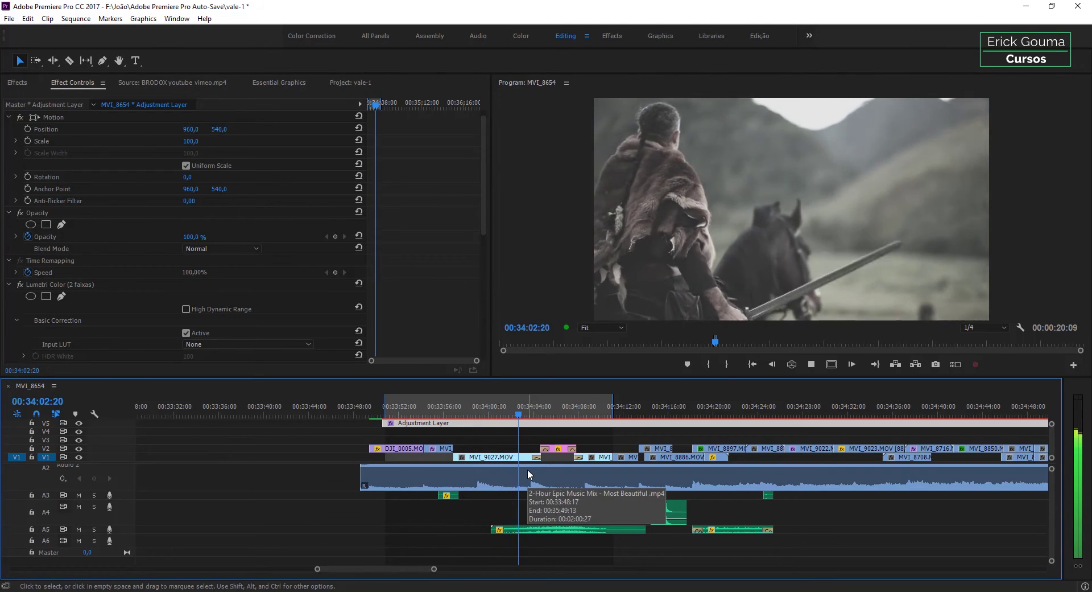
pyautogui.press('space')
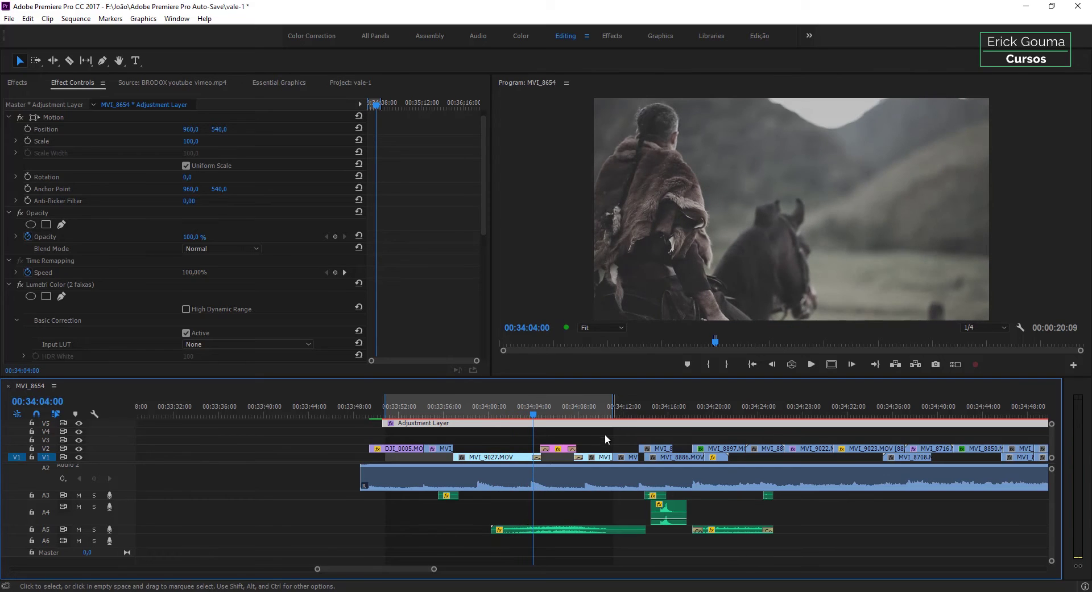
pyautogui.click(509, 410)
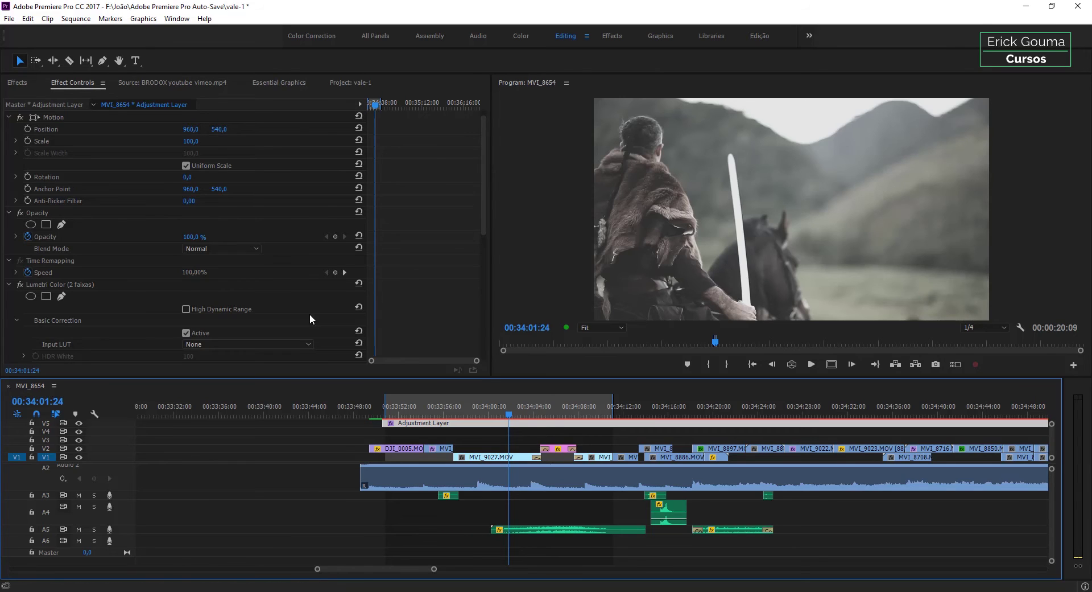
# Select the Adjustment Layer's Lumetri Color effect in Effect Controls and collapse it.
pyautogui.scroll(1, 142, 287)
pyautogui.click(86, 86)
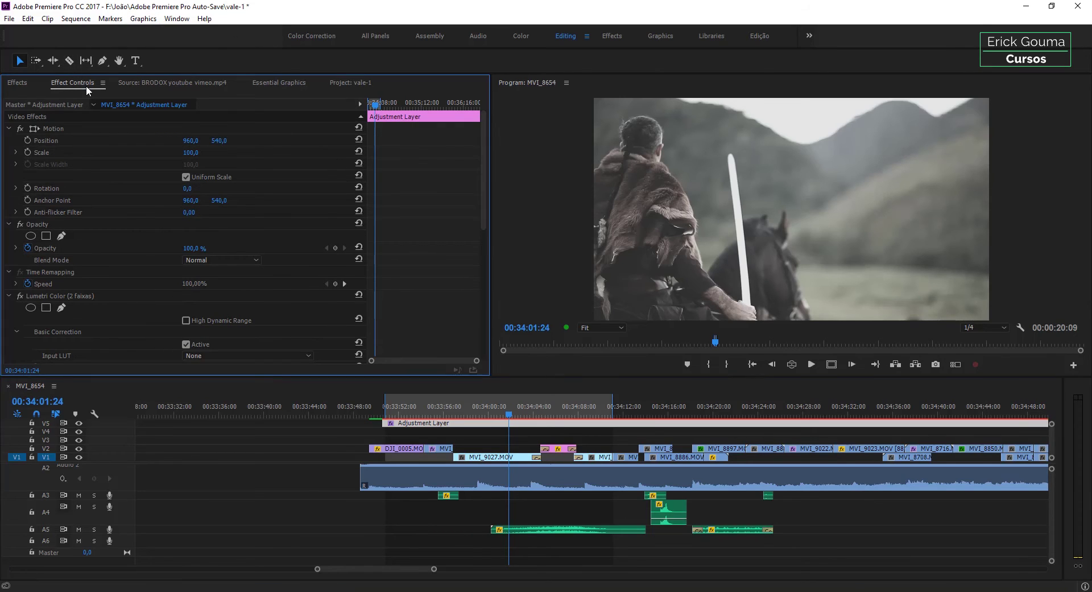
pyautogui.click(487, 425)
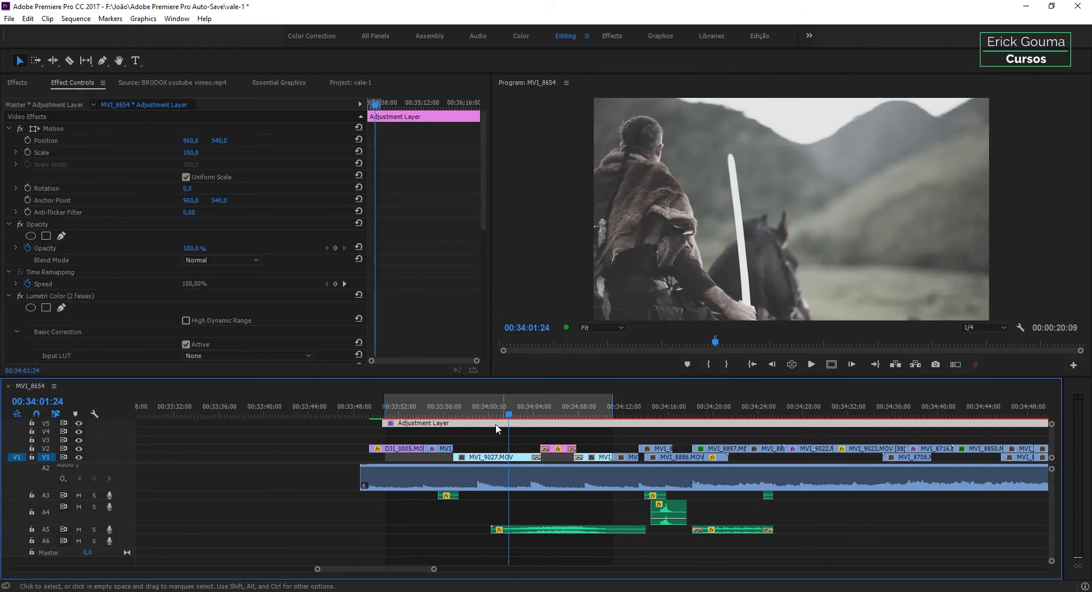
pyautogui.click(64, 297)
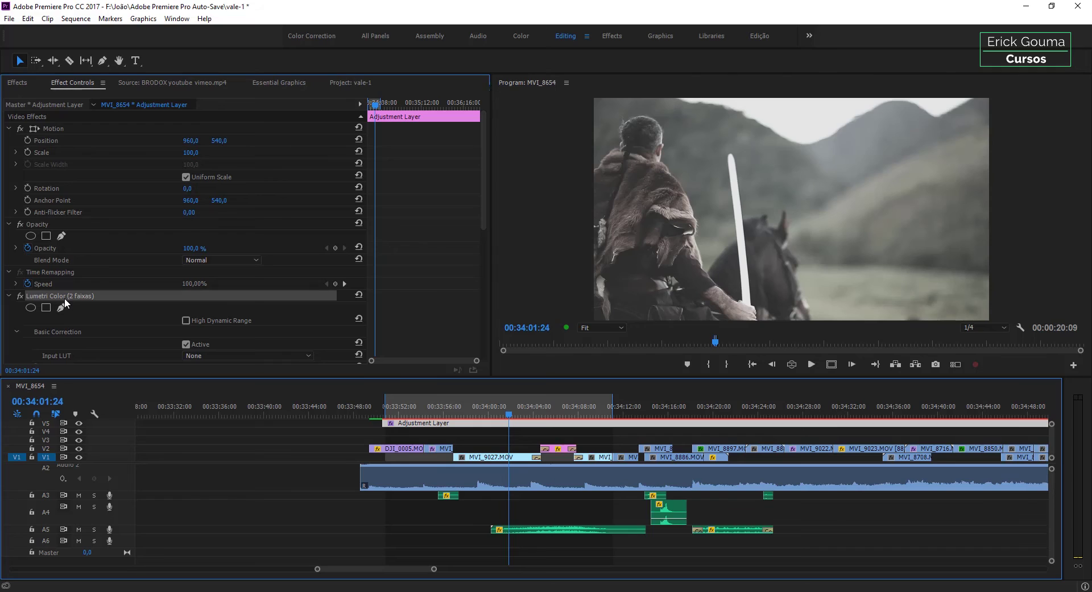
pyautogui.click(9, 296)
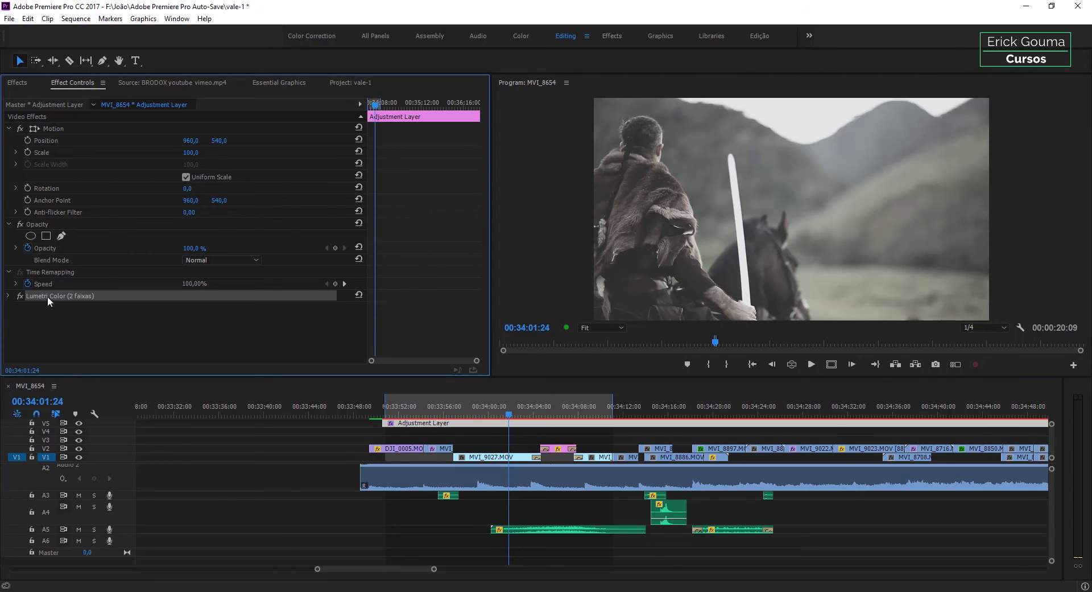
# Save the Lumetri Color effect as a preset named 'Filme medieval'.
pyautogui.rightClick(103, 297)
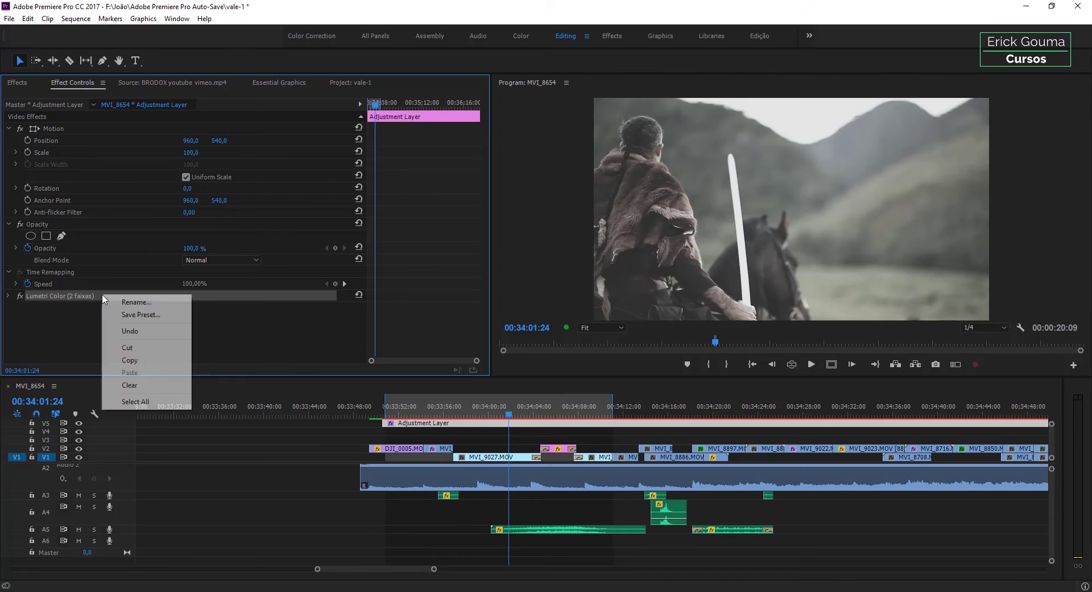
pyautogui.click(141, 315)
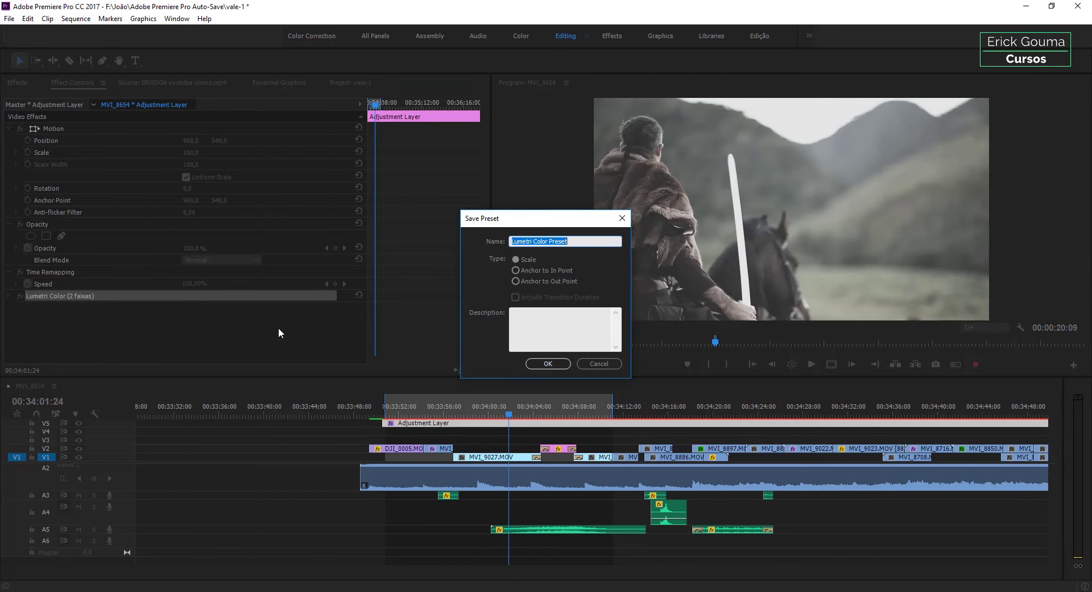
pyautogui.press('capslock')
pyautogui.write('f')
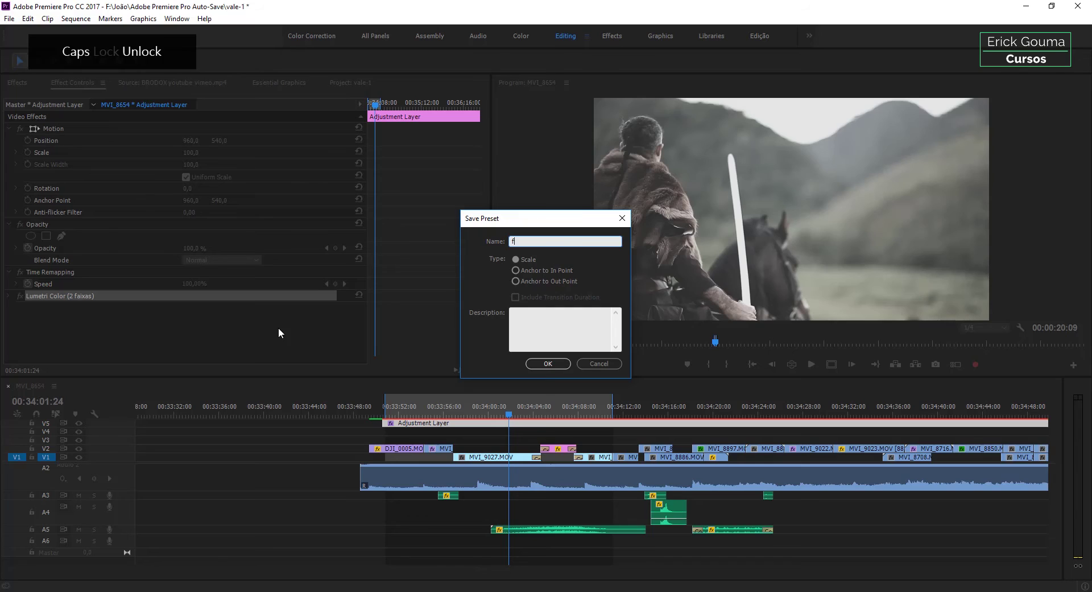
pyautogui.press('capslock')
pyautogui.write('A')
pyautogui.press('BackSpace')
pyautogui.press('BackSpace')
pyautogui.press('capslock')
pyautogui.write('ilme me')
pyautogui.write('dieval')
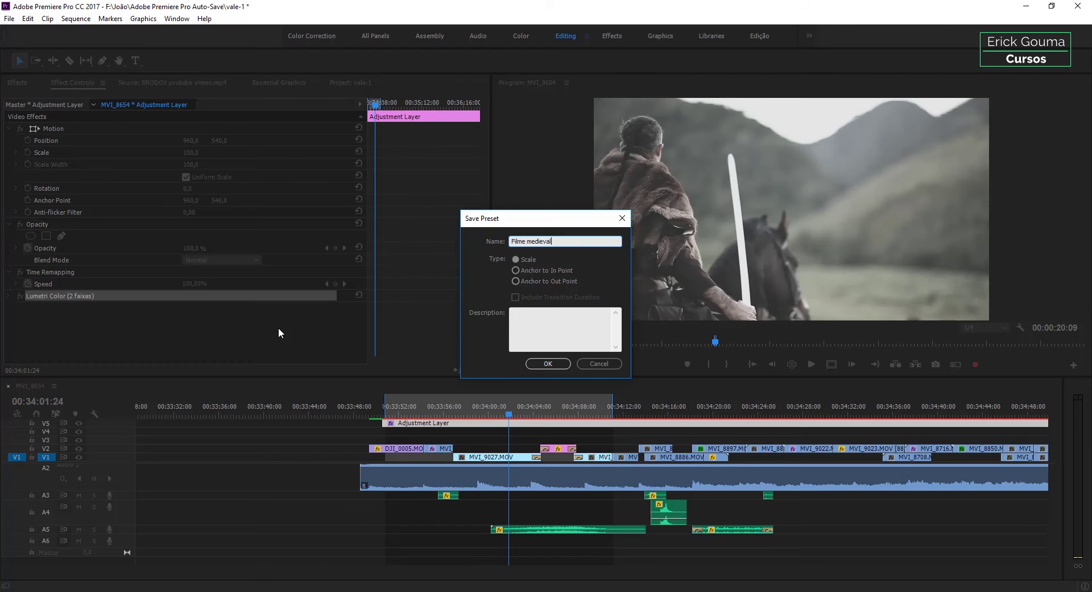
pyautogui.click(568, 364)
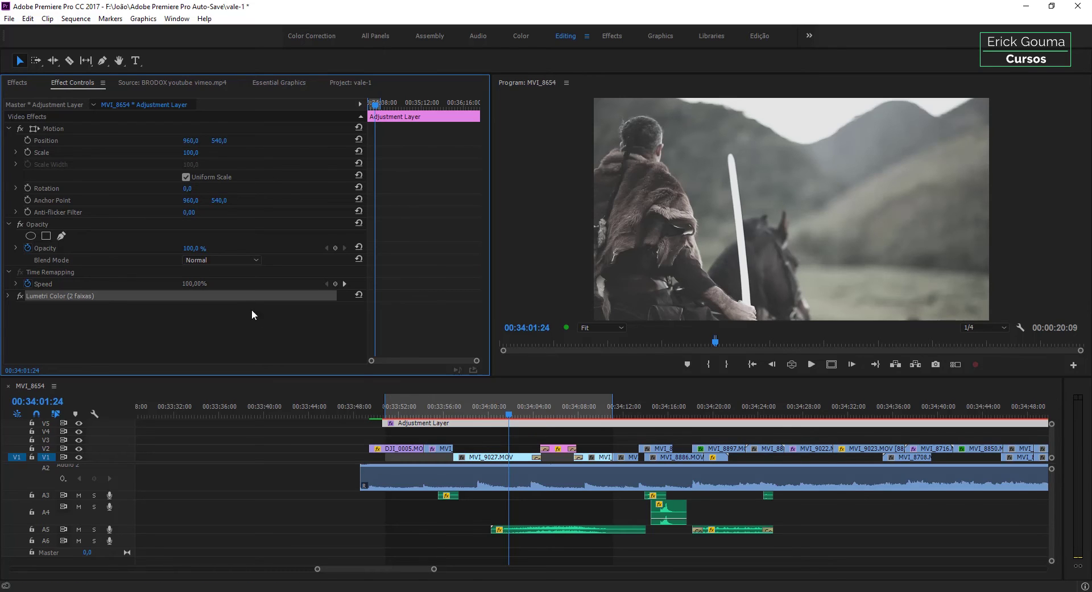
# Confirm the Filme medieval preset is listed under Predefinições in the Effects panel, then scrub the timeline.
pyautogui.click(23, 84)
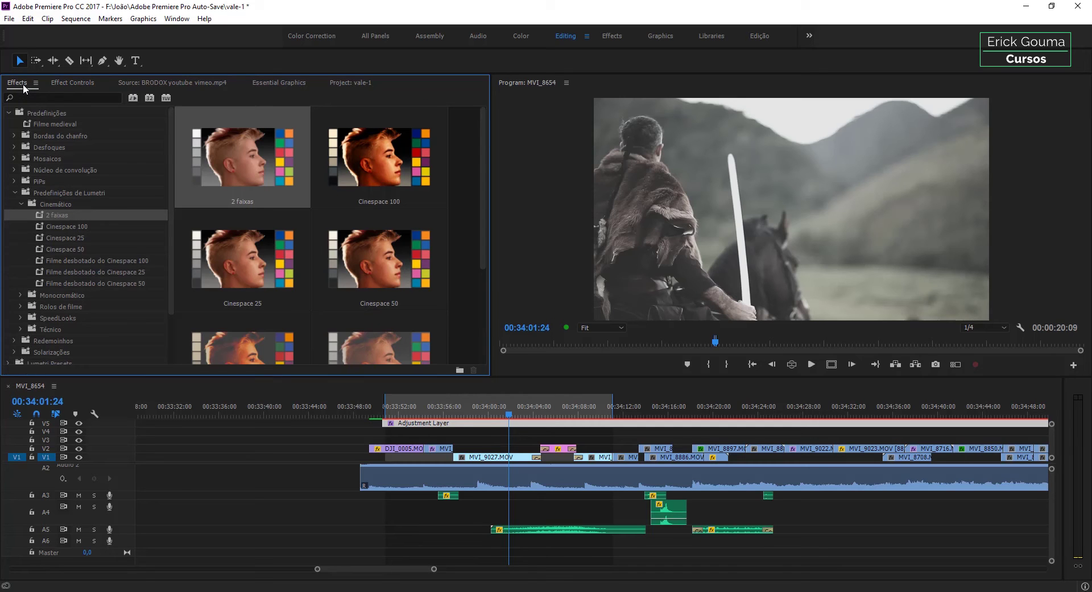
pyautogui.click(9, 114)
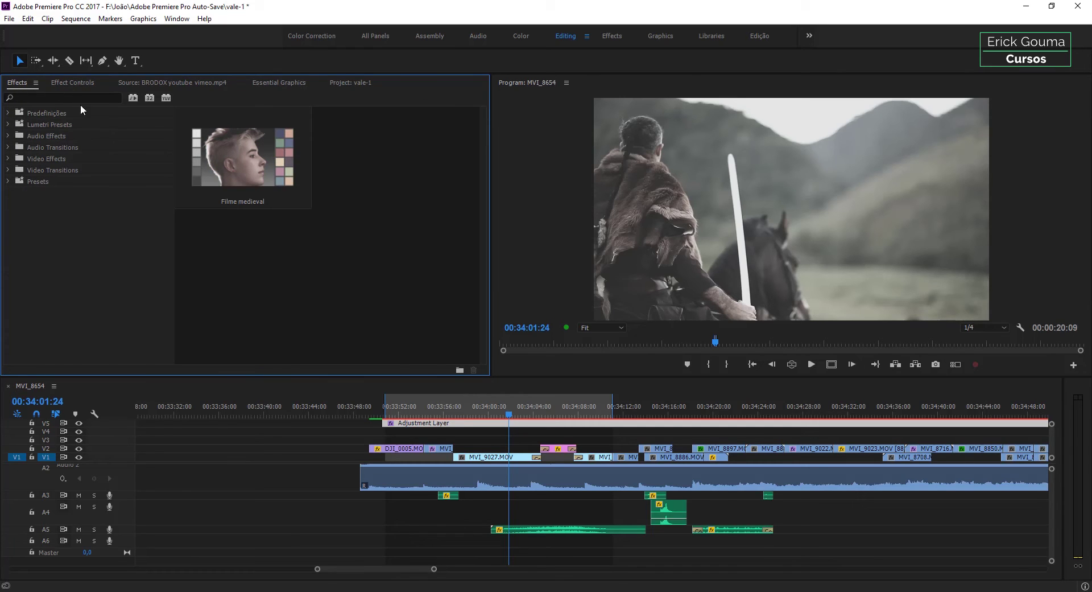
pyautogui.click(227, 152)
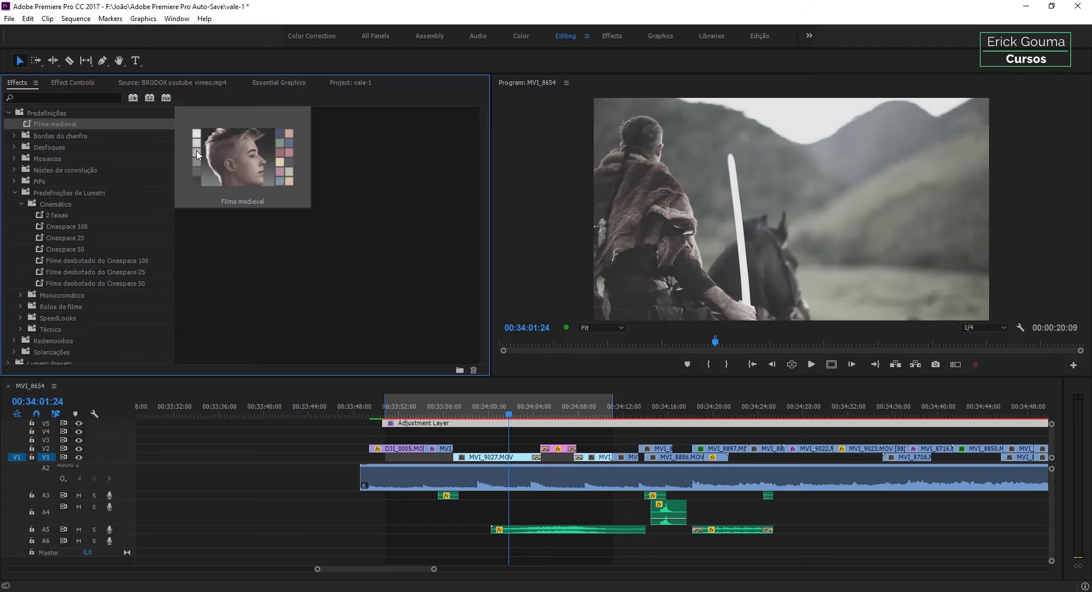
pyautogui.click(8, 114)
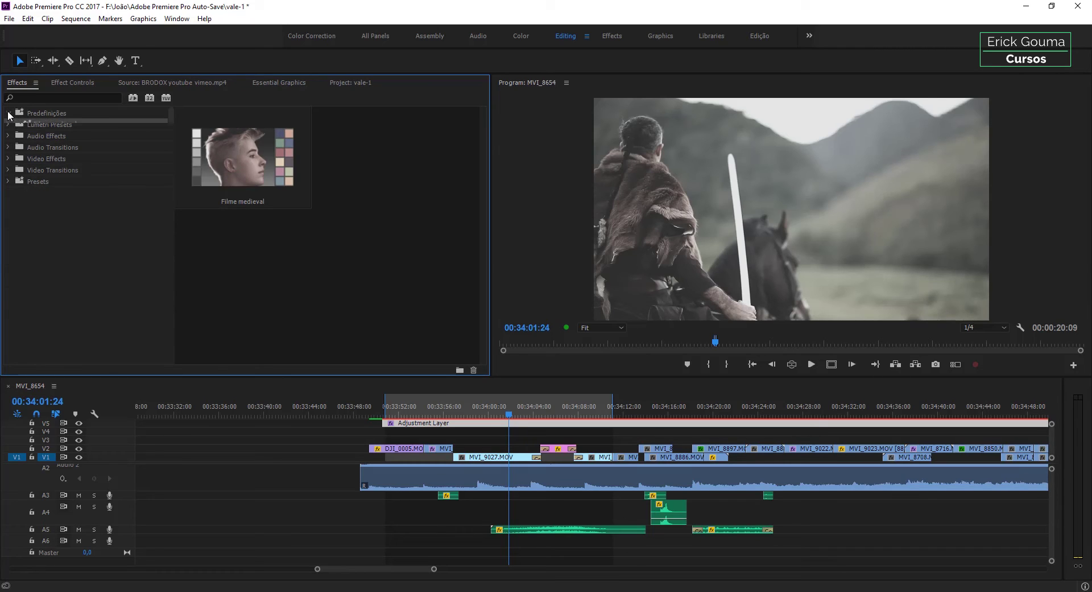
pyautogui.click(9, 113)
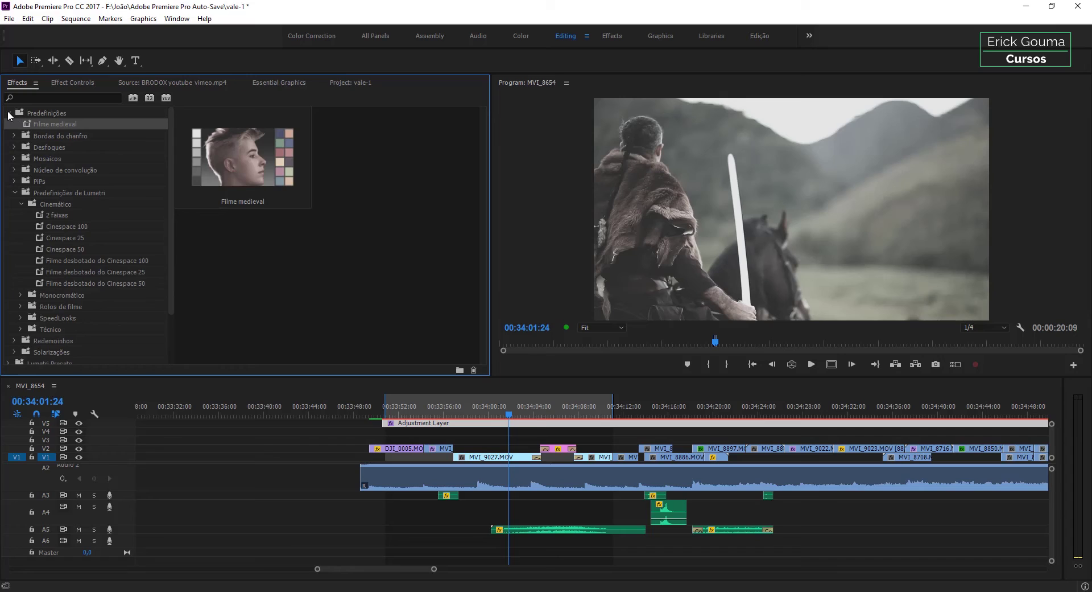
pyautogui.click(43, 125)
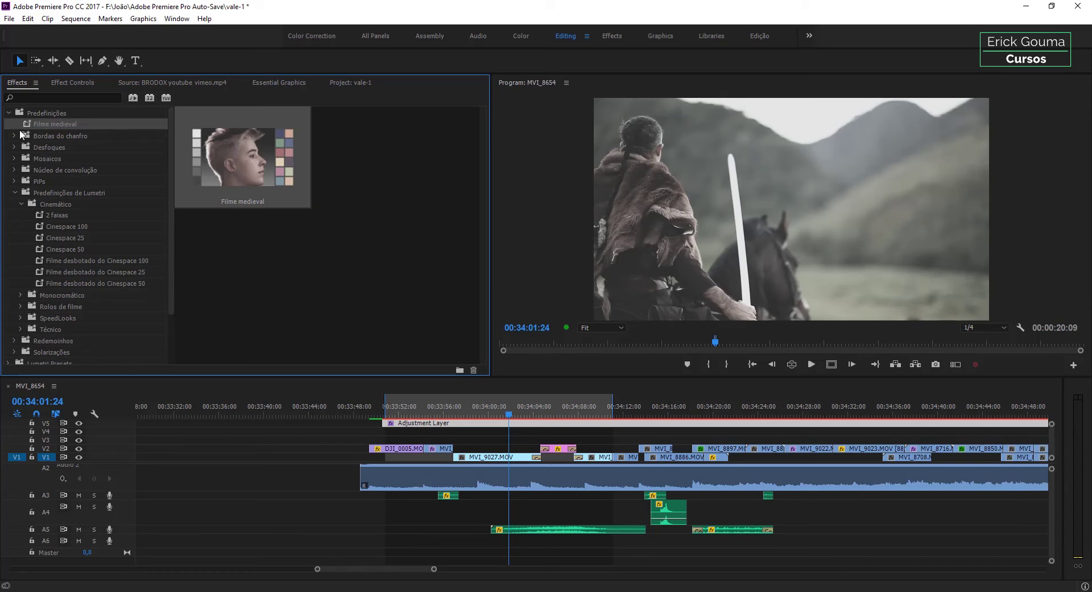
pyautogui.click(15, 193)
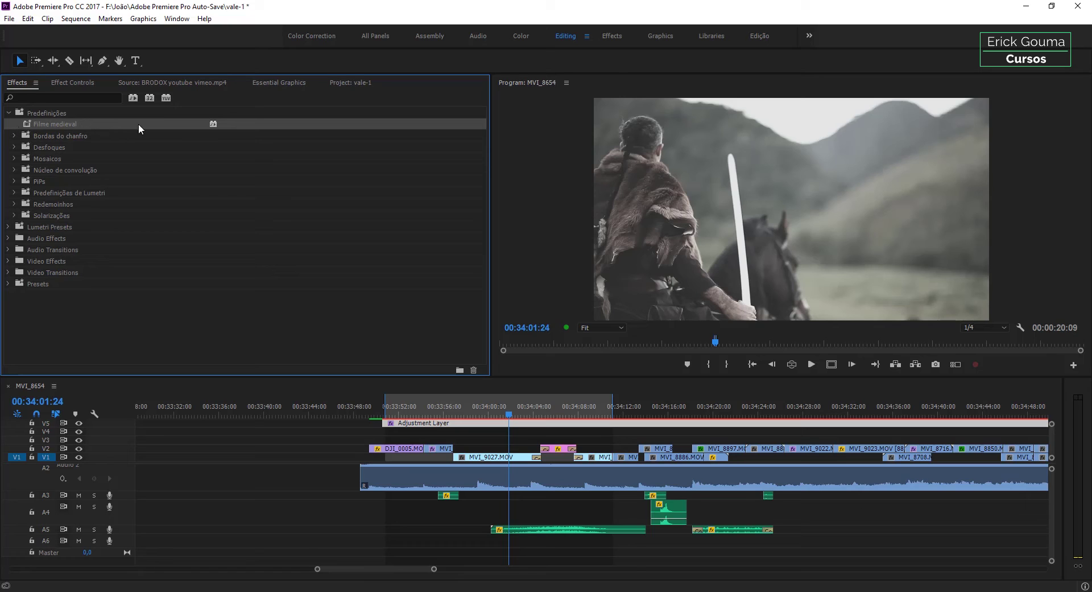
pyautogui.moveTo(465, 403); pyautogui.dragTo(496, 406)
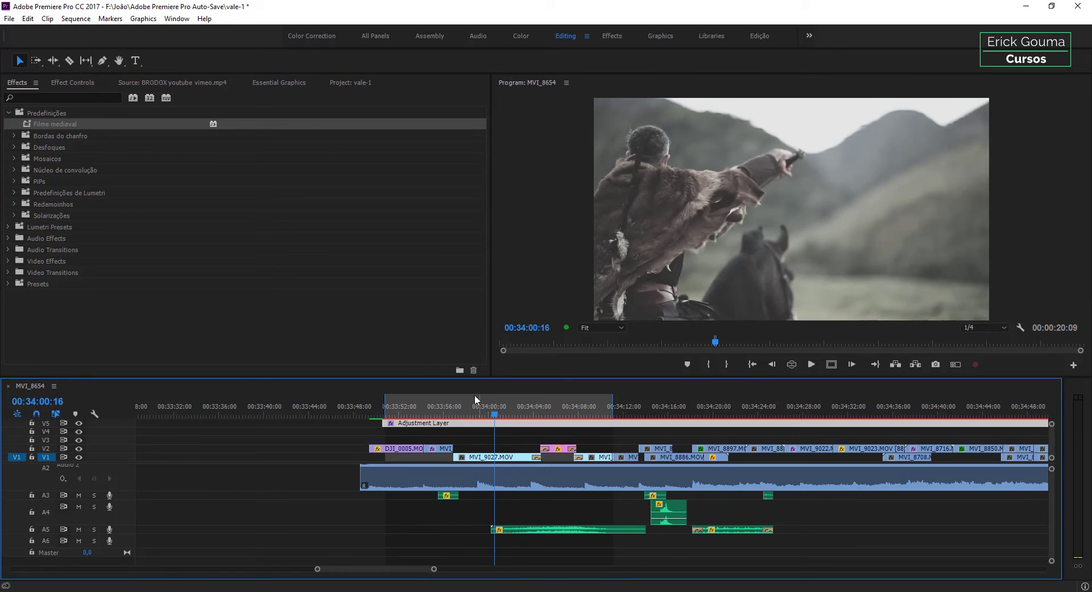
# Start a new project via File > New > Project, saving changes to the current project.
pyautogui.click(9, 19)
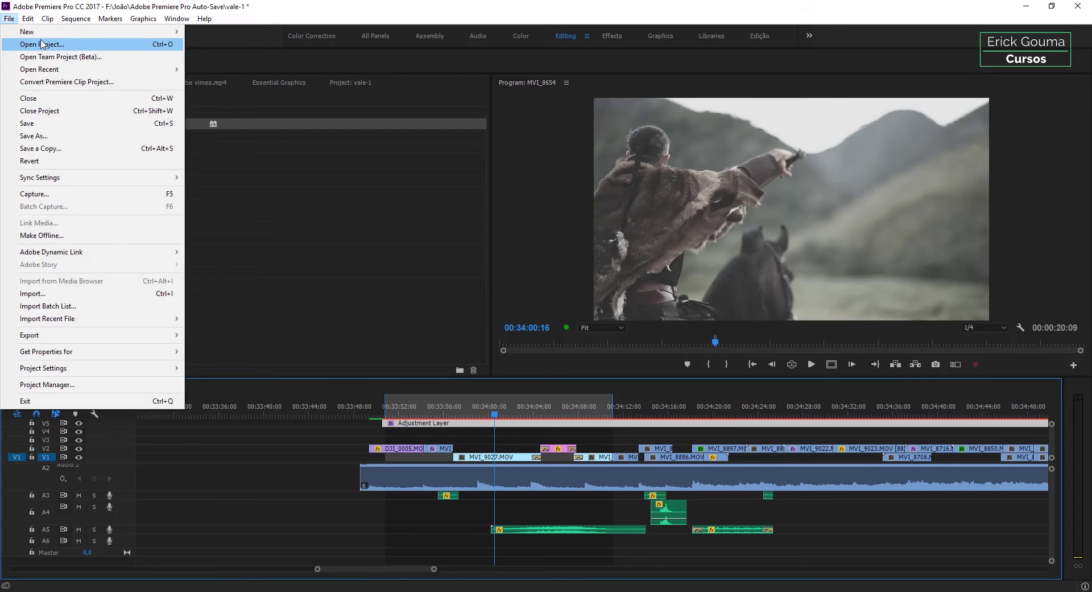
pyautogui.moveTo(104, 33)
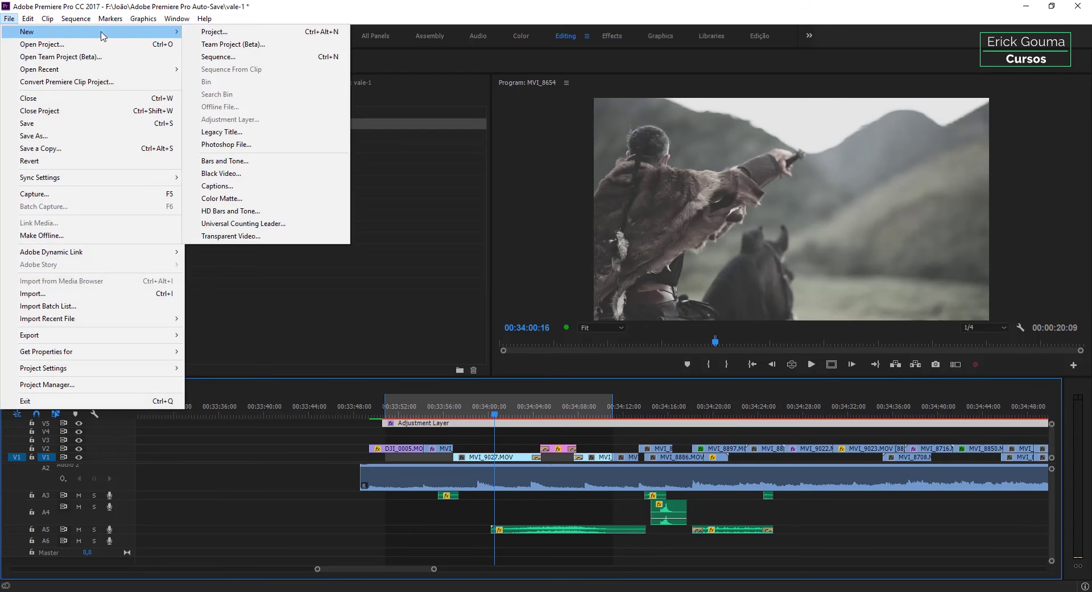
pyautogui.click(240, 36)
pyautogui.click(510, 311)
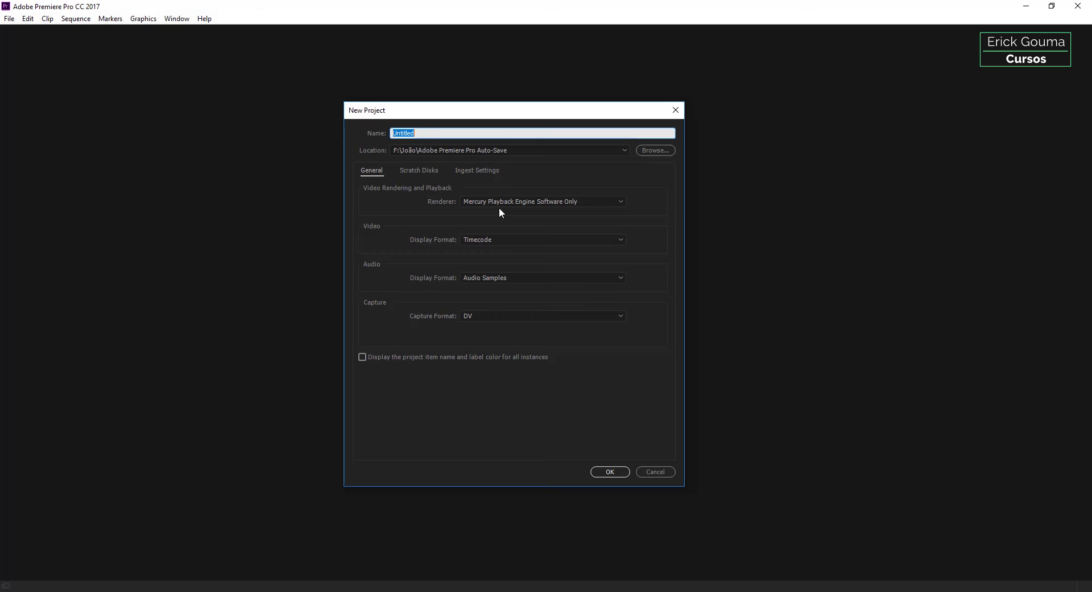
# Name the new project 'Filme medieval cena 2'.
pyautogui.press('capslock')
pyautogui.write('F')
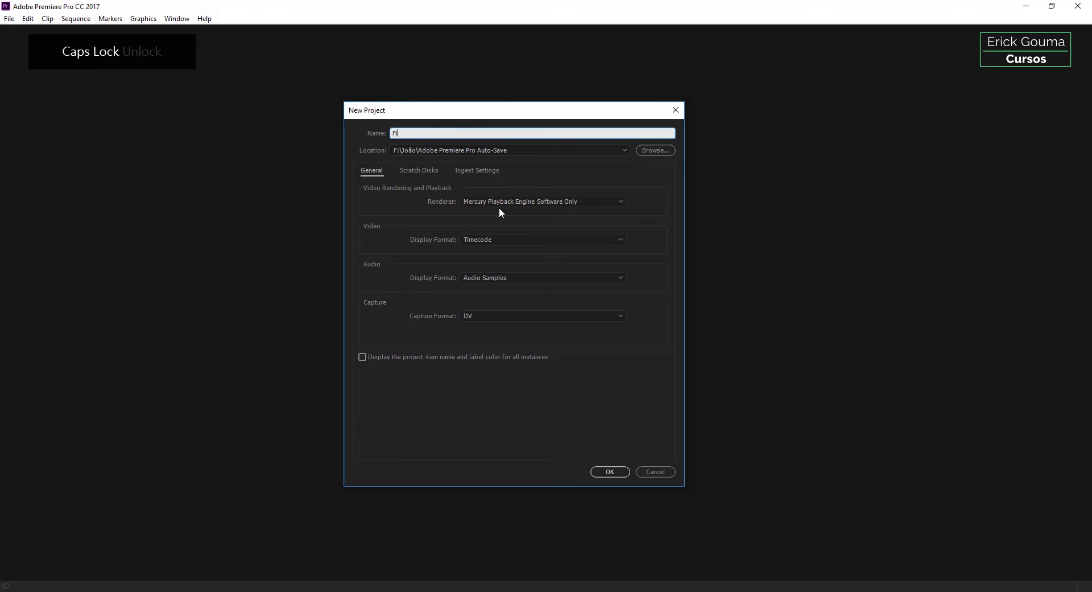
pyautogui.press('capslock')
pyautogui.write('ilme medie')
pyautogui.write('val cena ')
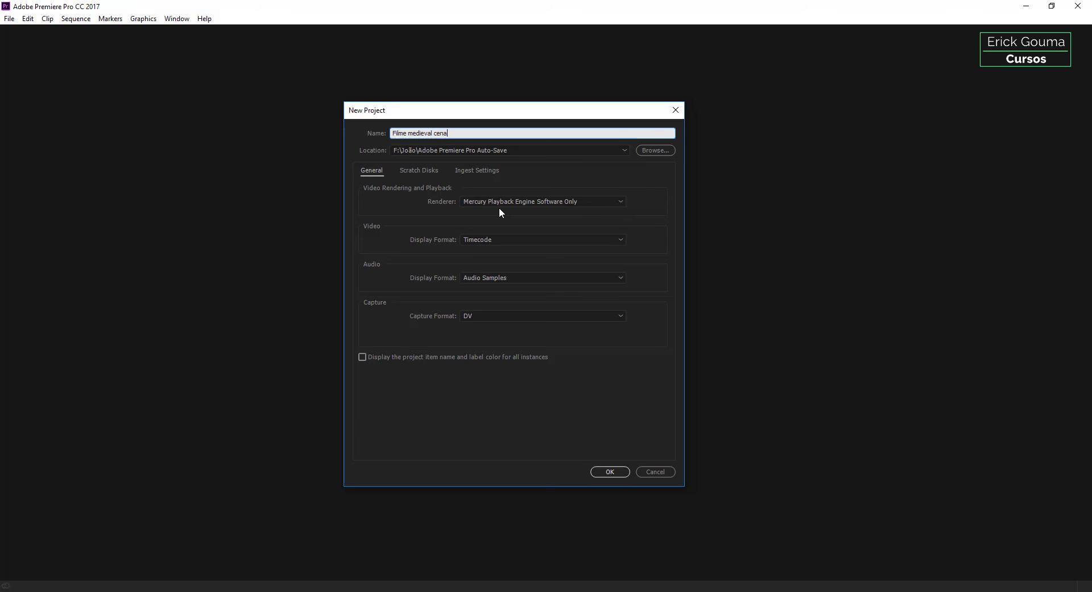
pyautogui.write('2')
# Create the project, show its media items, and mute the A1 audio track.
pyautogui.click(615, 473)
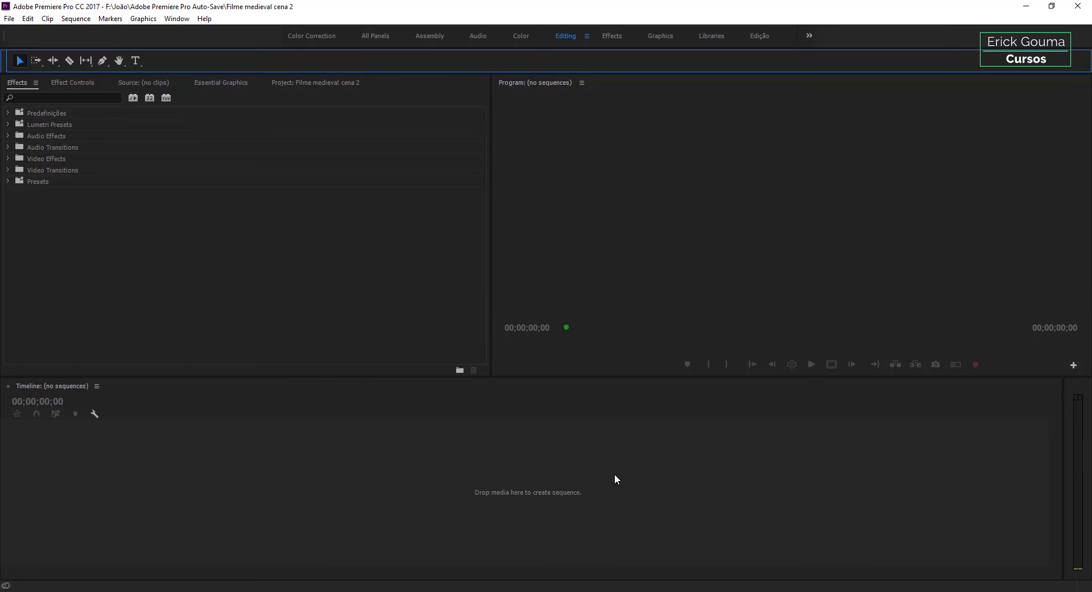
pyautogui.click(144, 204)
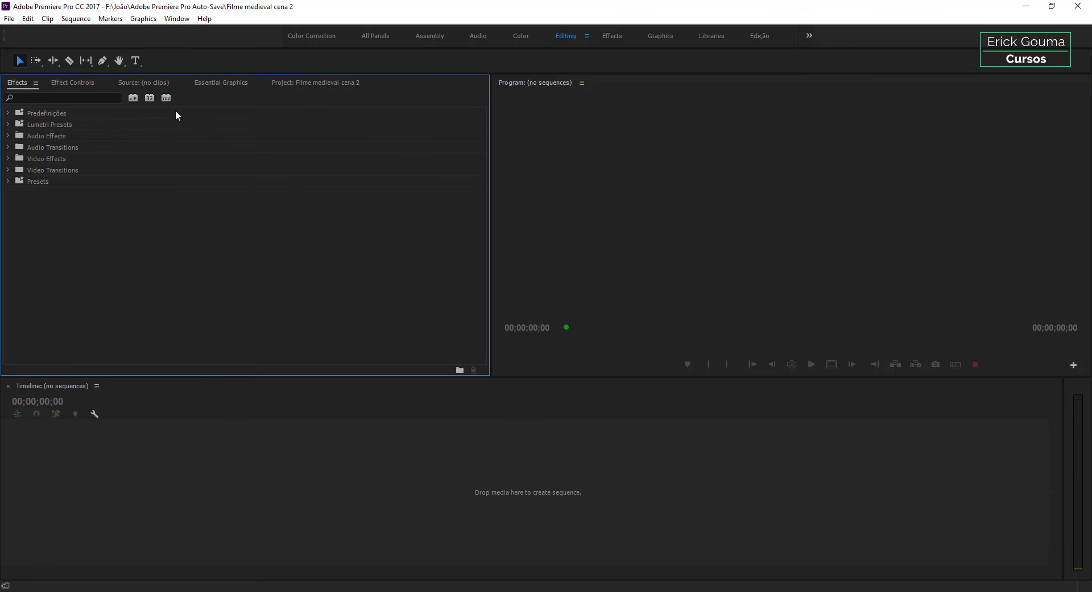
pyautogui.click(285, 83)
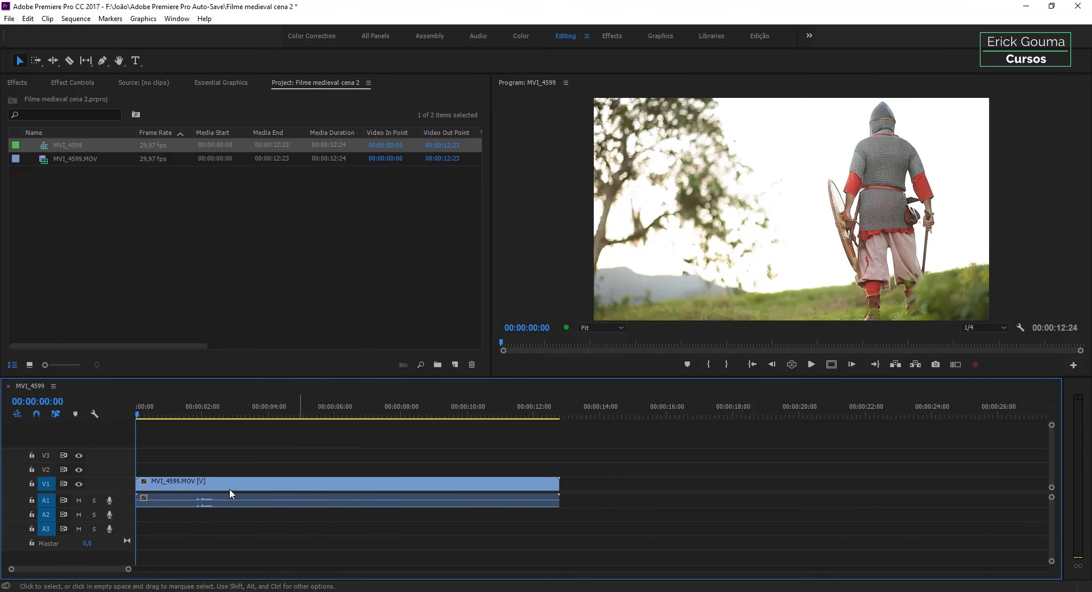
pyautogui.click(79, 500)
# Preview the MVI_4599 sequence with the Program monitor resolution set to Full.
pyautogui.press('space')
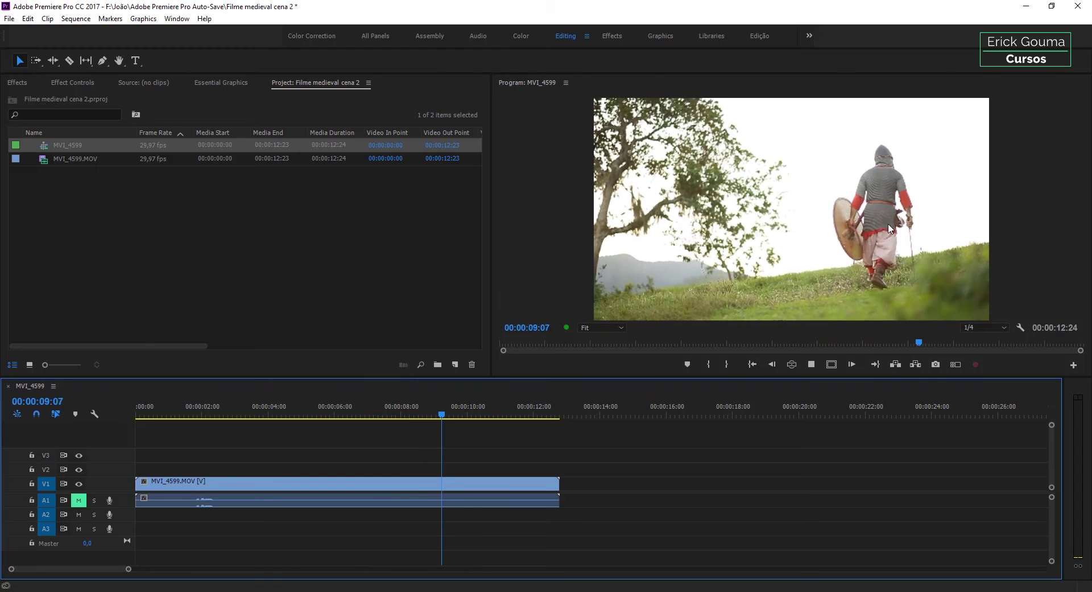
pyautogui.press('space')
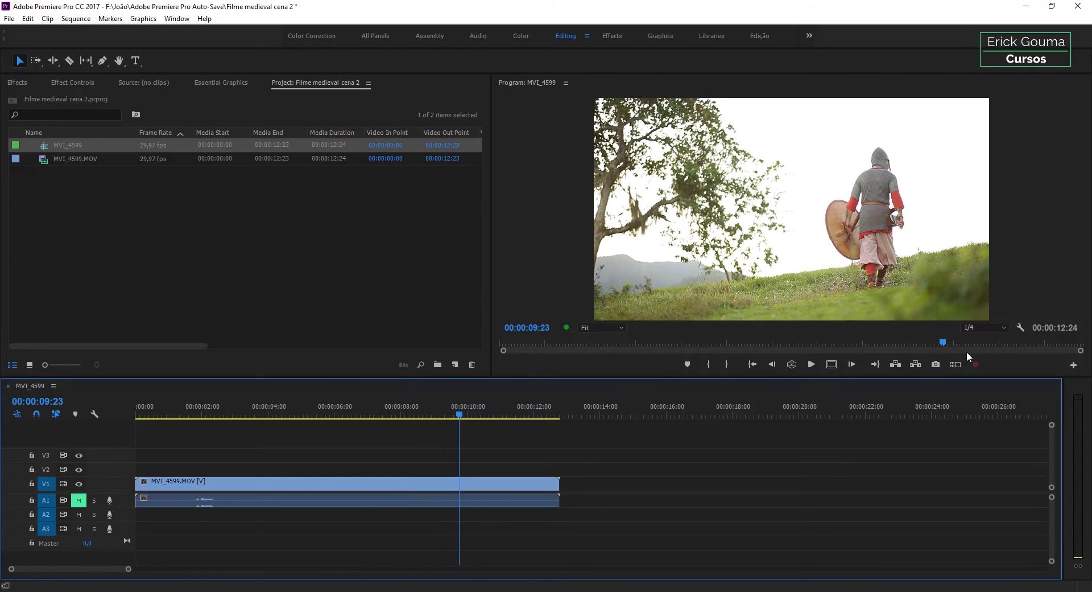
pyautogui.click(997, 329)
pyautogui.click(974, 339)
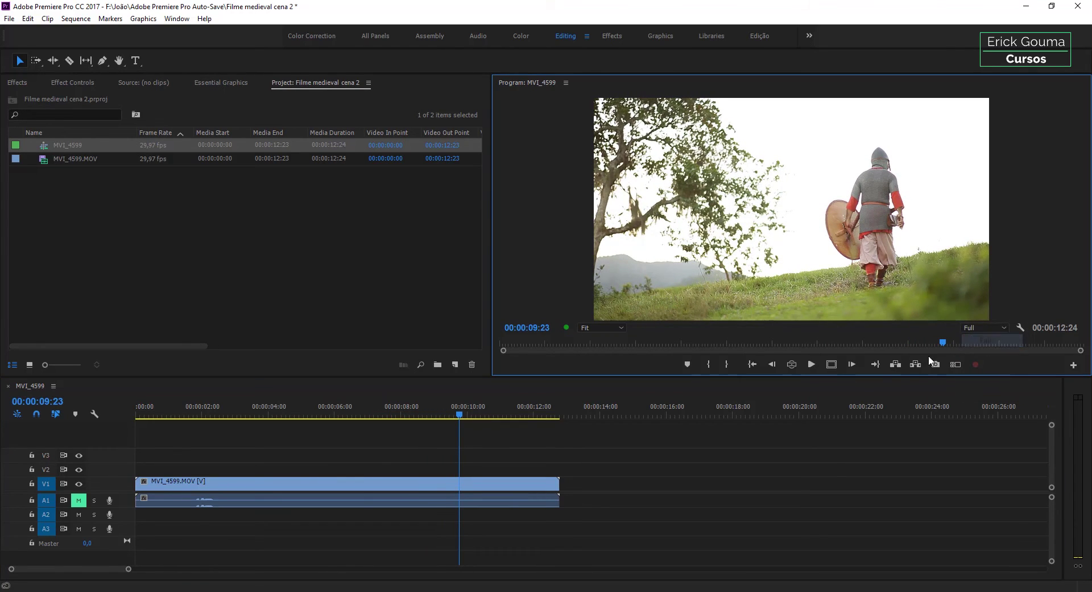
pyautogui.press('space')
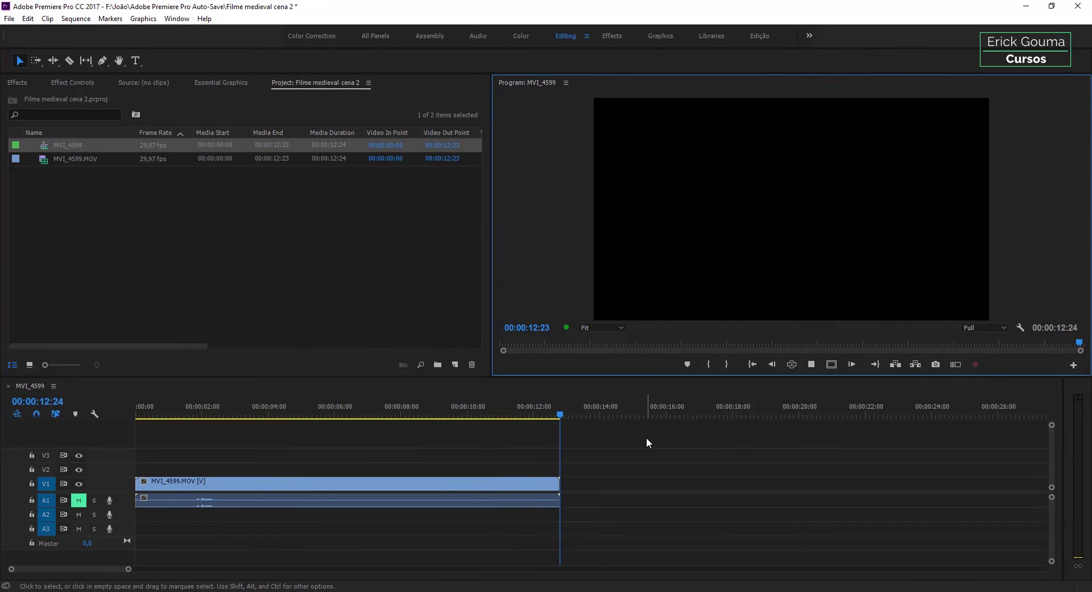
pyautogui.click(531, 415)
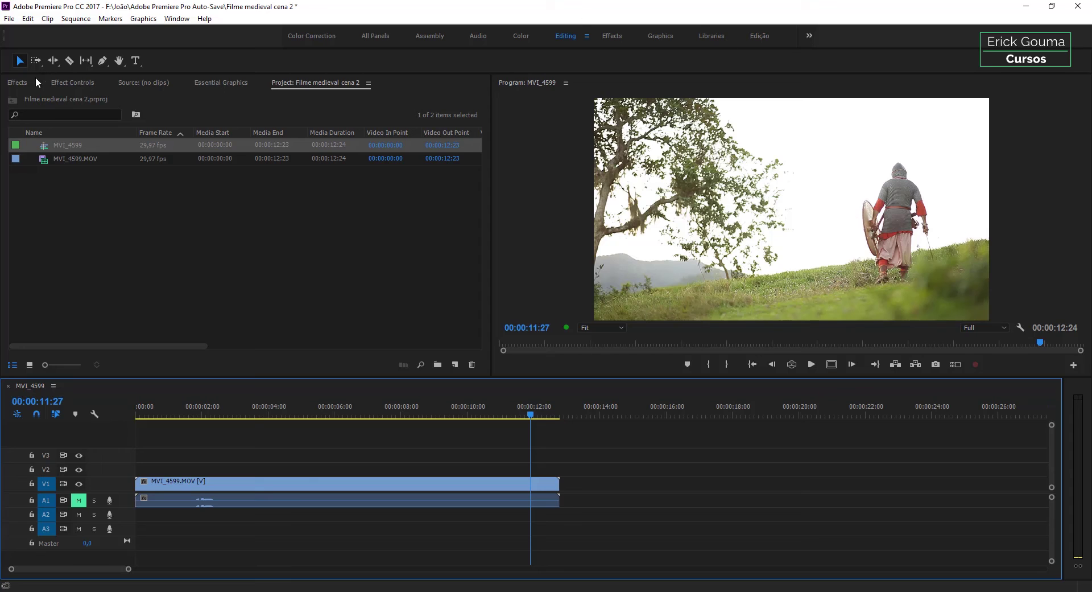
pyautogui.click(19, 85)
# Drag the Filme medieval preset from Predefinições onto the MVI_4599 clip on V1.
pyautogui.click(9, 114)
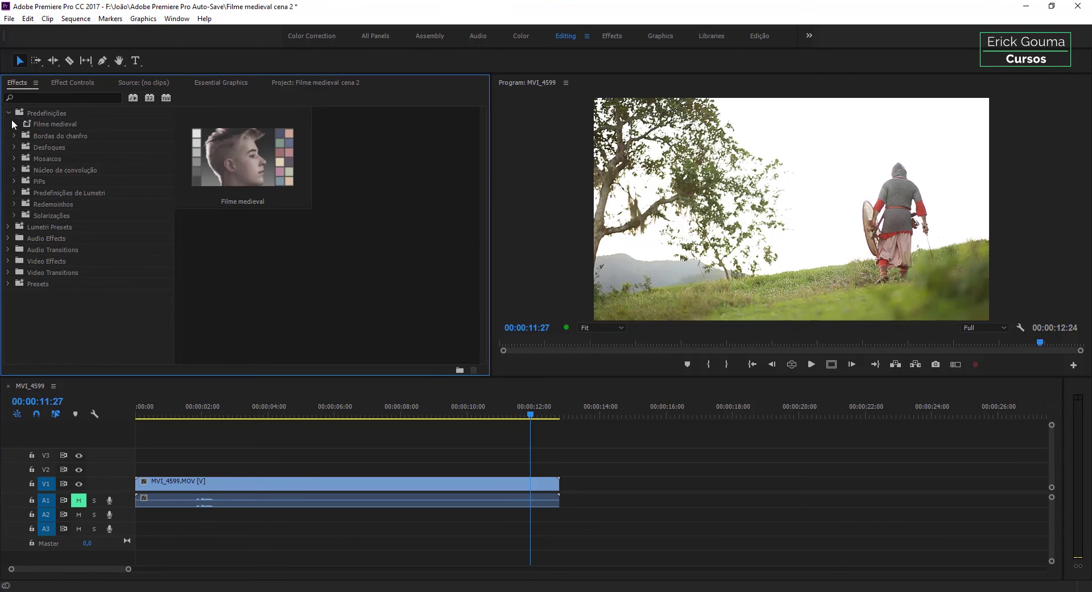
pyautogui.click(30, 129)
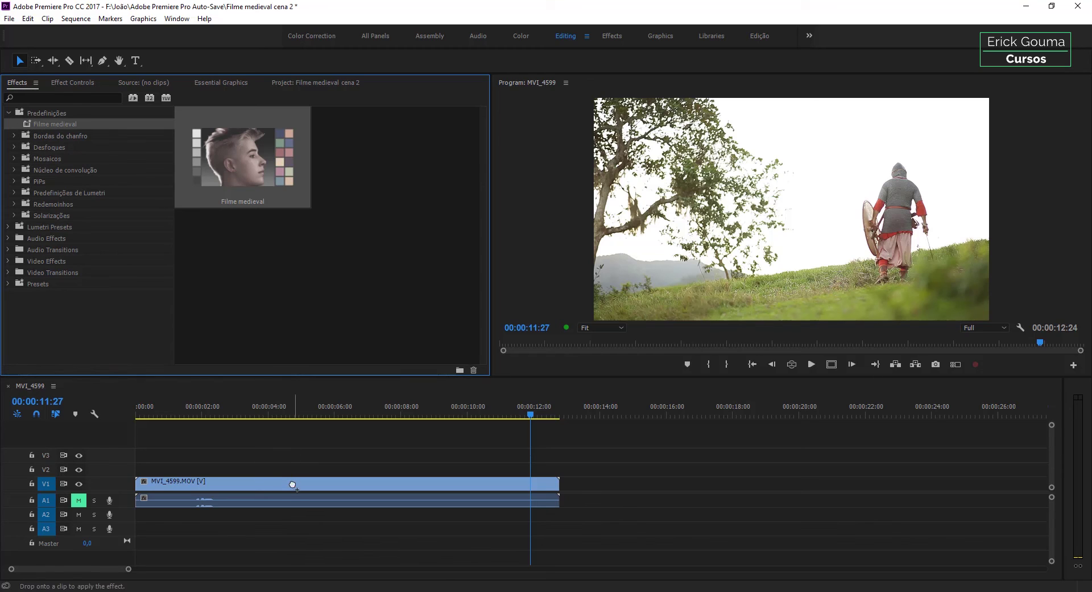
pyautogui.moveTo(29, 130); pyautogui.dragTo(292, 487)
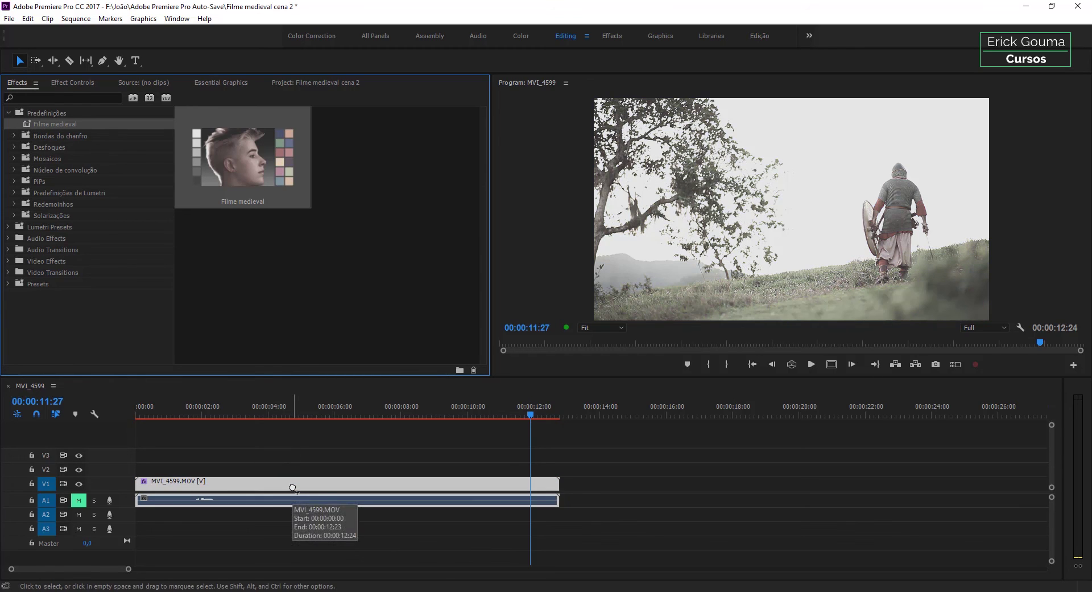
pyautogui.click(381, 407)
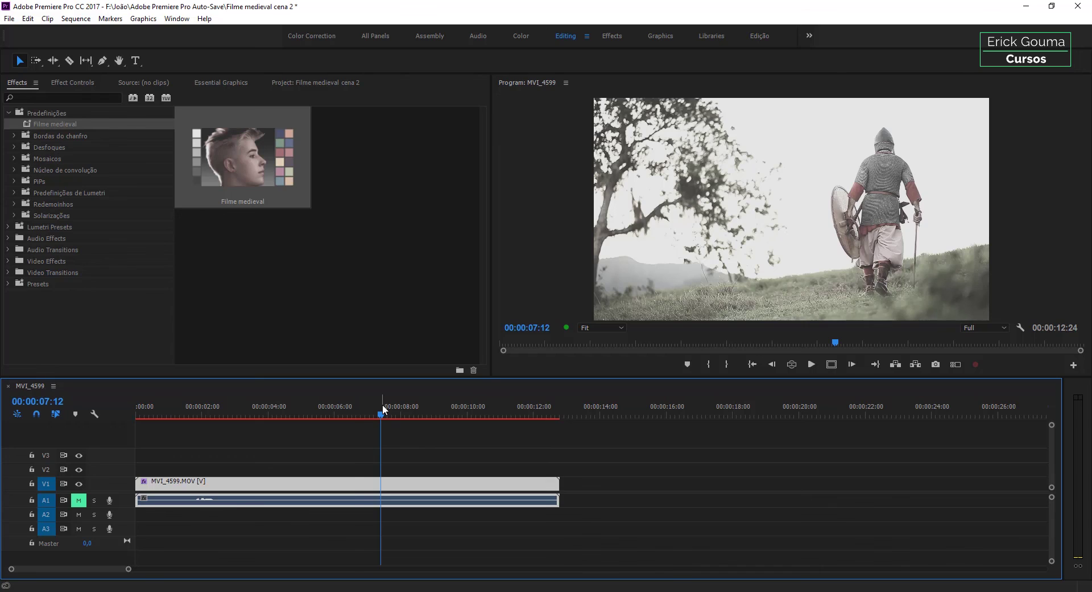
pyautogui.moveTo(383, 405); pyautogui.dragTo(356, 411)
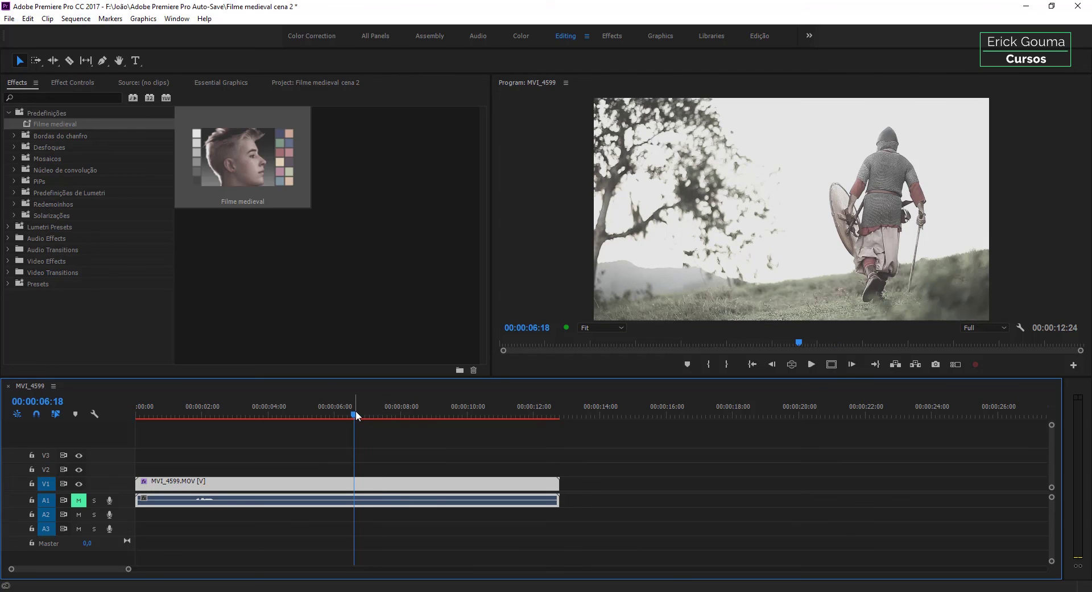